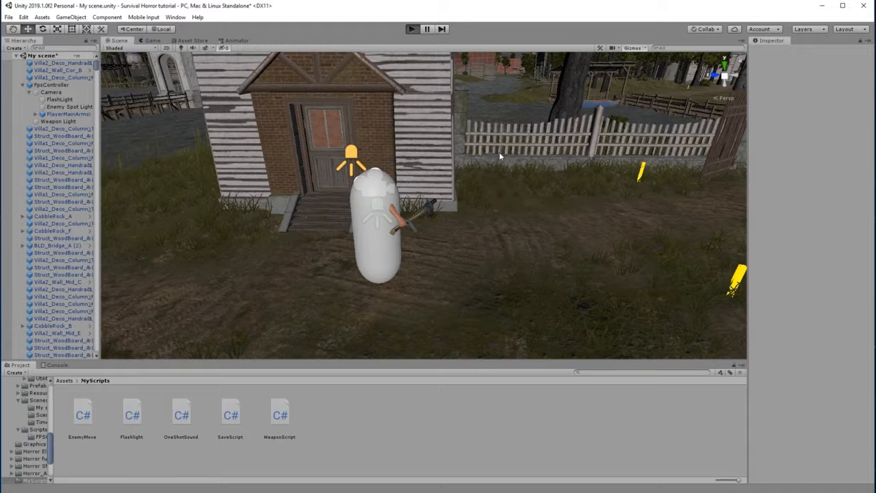
- Play-test the scene in play mode and stop it
{"action": "key", "text": "ctrl+p"}
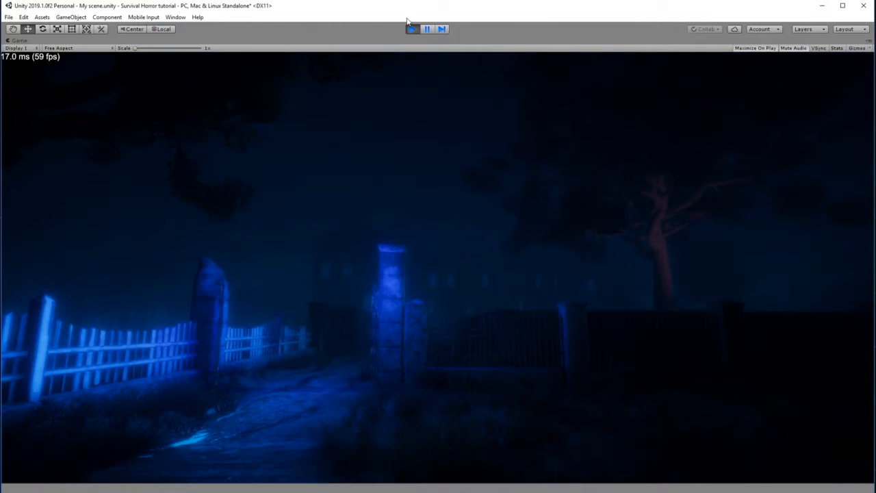
{"action": "left_click", "coordinate": [411, 29]}
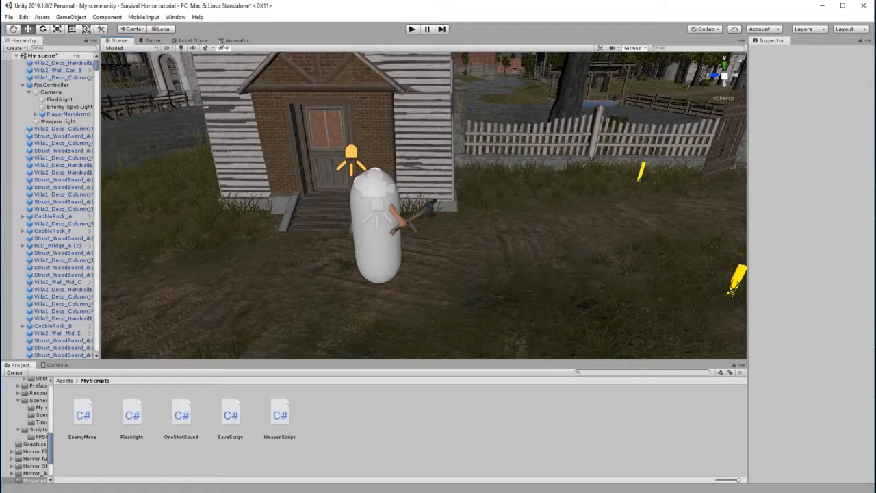
- Switch to Visual Studio, change the "WeaponVisible == true" check in WeaponScript.cs to an else if, and save the script
{"action": "key", "text": "alt+Tab"}
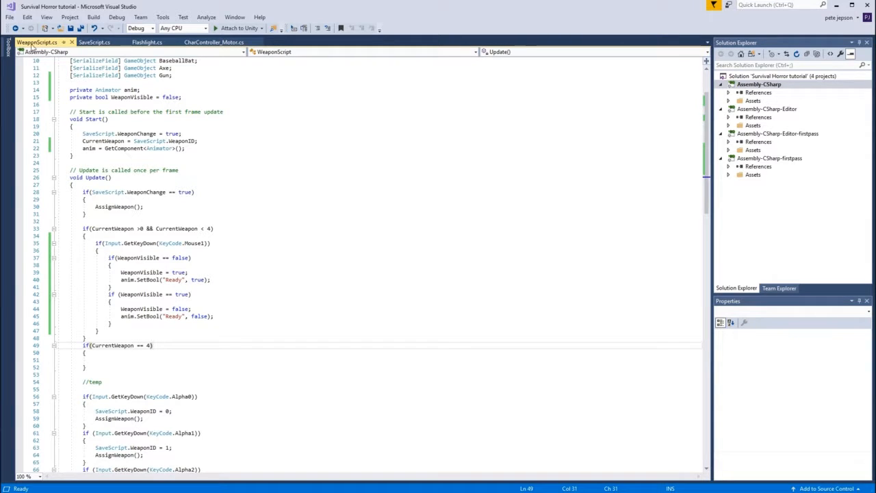
{"action": "scroll", "coordinate": [197, 251], "scroll_direction": "up", "scroll_amount": 2}
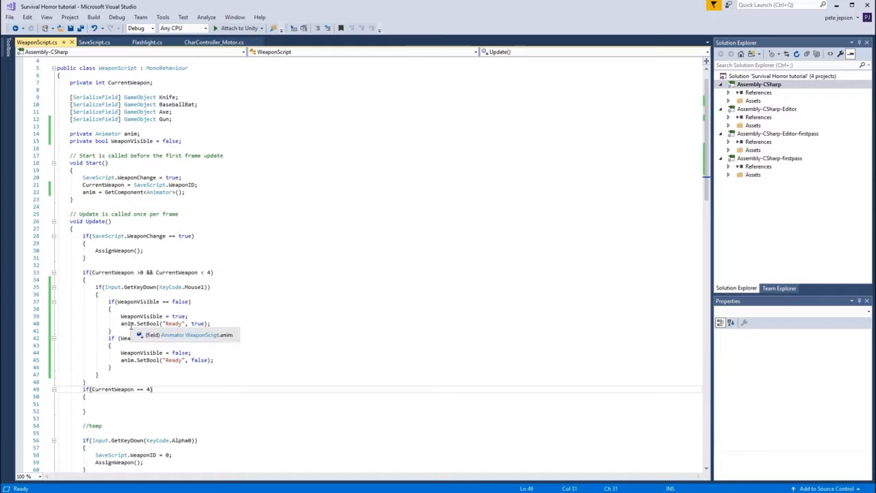
{"action": "scroll", "coordinate": [122, 331], "scroll_direction": "down", "scroll_amount": 2}
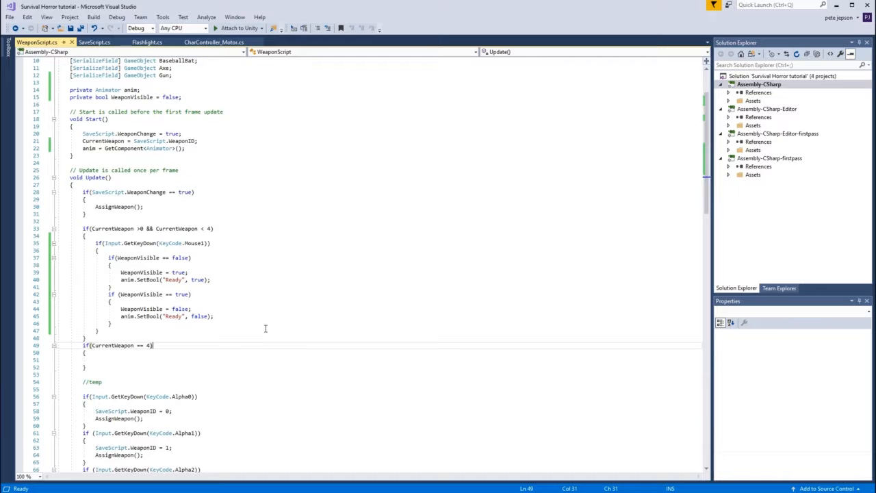
{"action": "left_click", "coordinate": [108, 295]}
{"action": "type", "text": "else"}
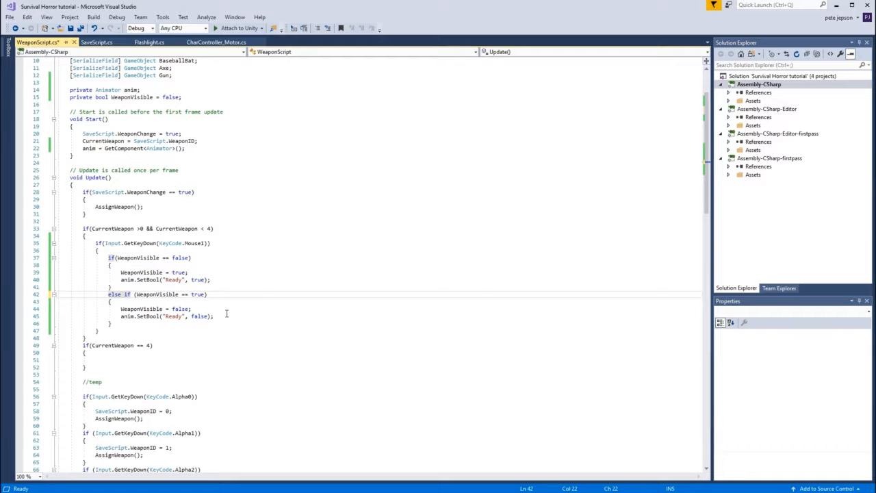
{"action": "left_click", "coordinate": [9, 17]}
{"action": "left_click", "coordinate": [45, 102]}
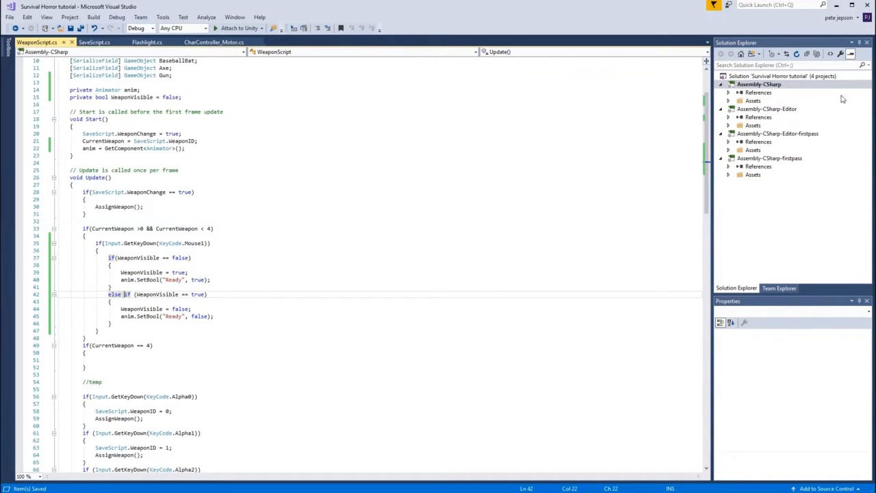
- Return to Unity, play-test the scene with the edited weapon script, and stop play mode
{"action": "left_click", "coordinate": [837, 6]}
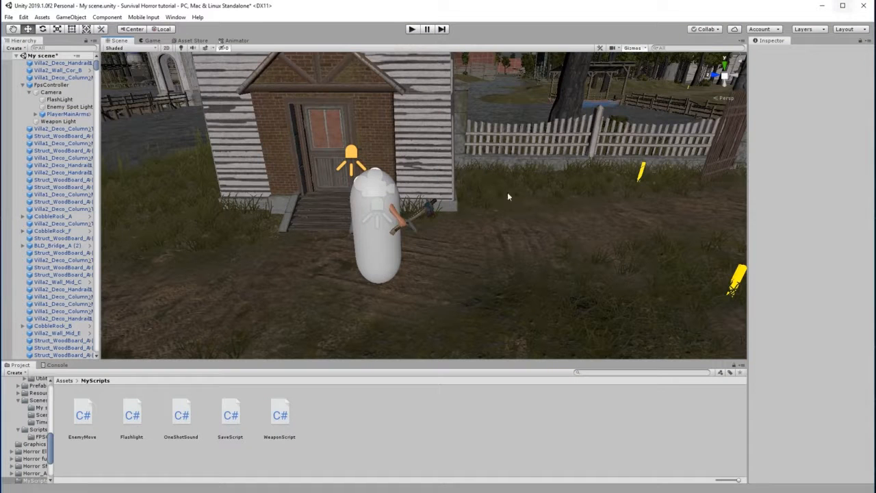
{"action": "left_click", "coordinate": [412, 29]}
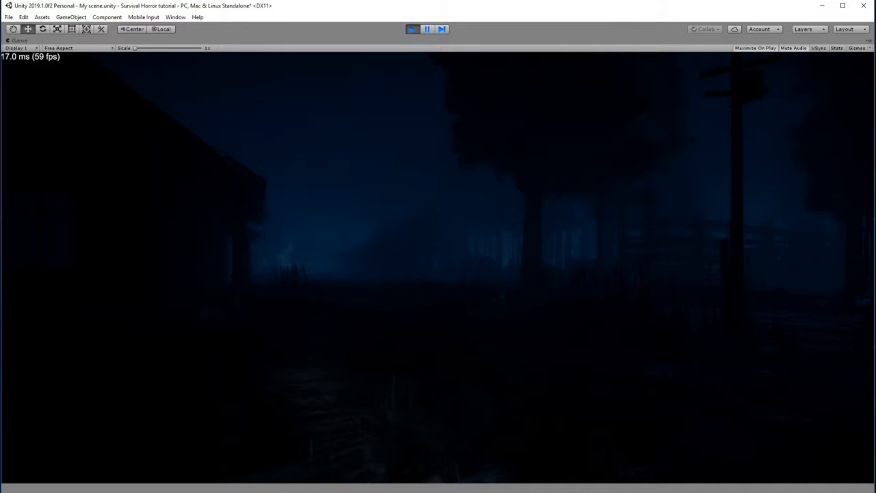
{"action": "key", "text": "Escape"}
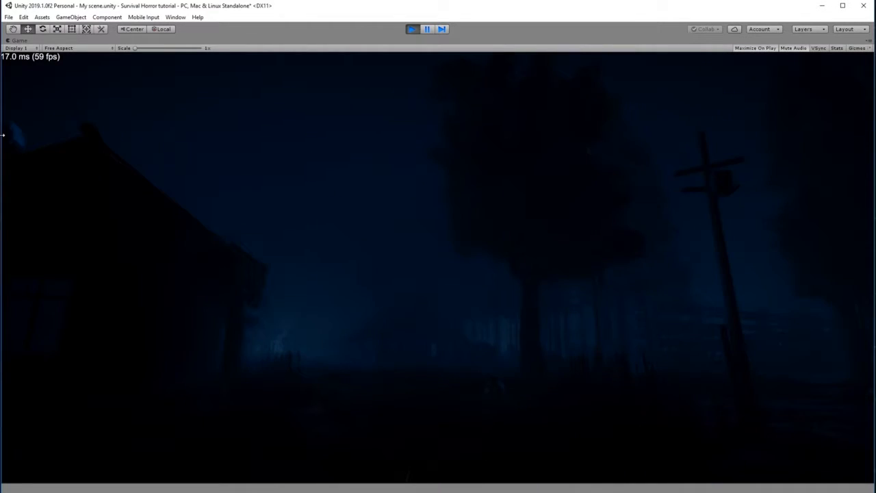
{"action": "left_click", "coordinate": [412, 29]}
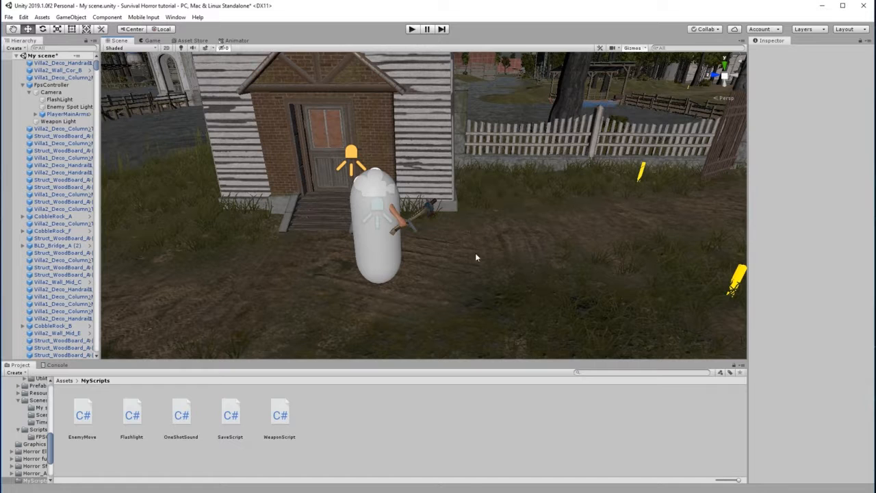
- Show the Animator graph and open the Animation window for PlayerMainArms, placing it below the graph
{"action": "mouse_move", "coordinate": [432, 489]}
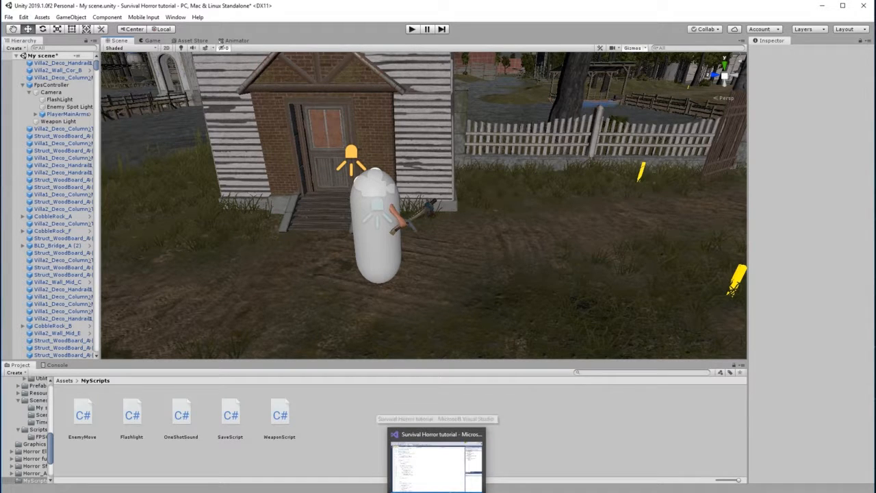
{"action": "left_click", "coordinate": [233, 41]}
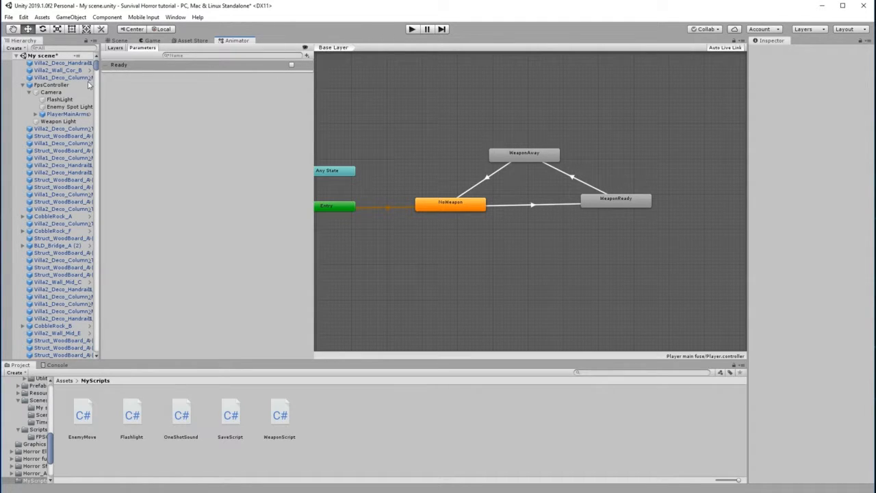
{"action": "left_click", "coordinate": [75, 115]}
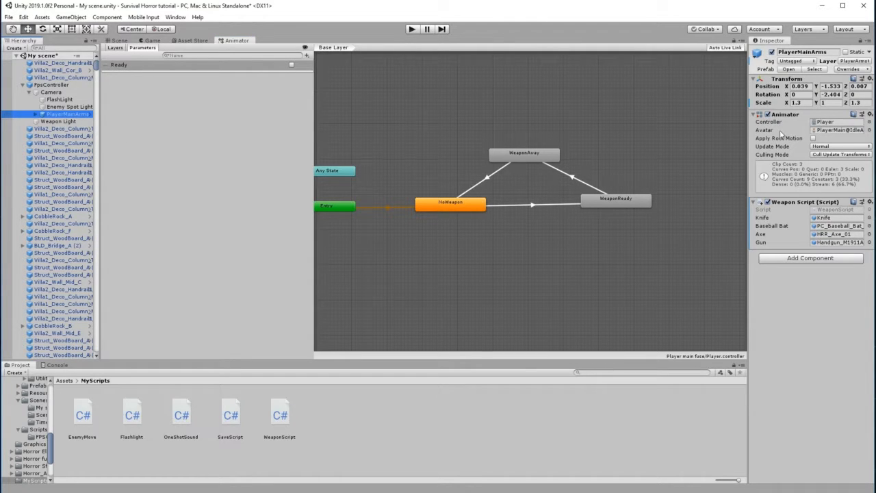
{"action": "left_click", "coordinate": [179, 18]}
{"action": "mouse_move", "coordinate": [221, 121]}
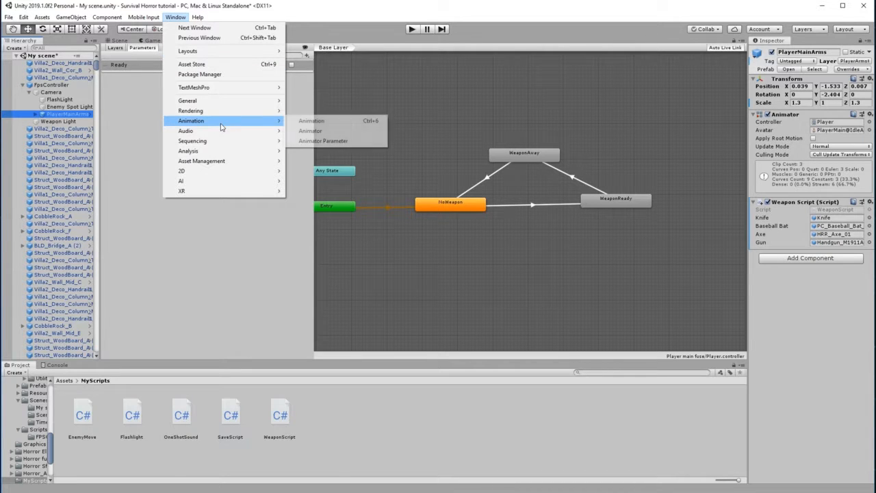
{"action": "left_click", "coordinate": [324, 122]}
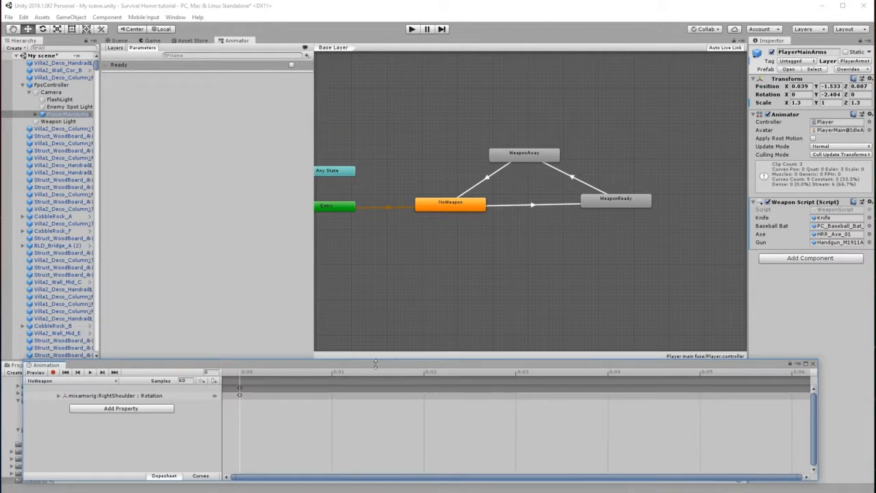
{"action": "left_click_drag", "start_coordinate": [377, 364], "coordinate": [358, 341]}
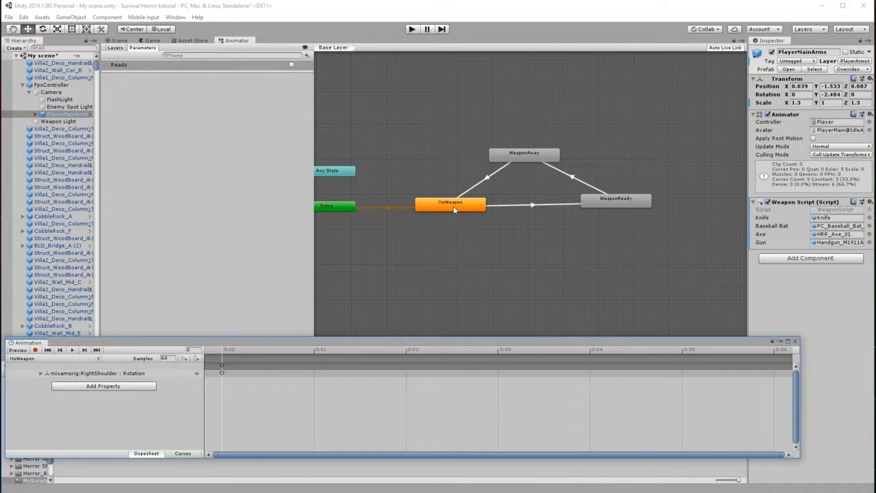
- Examine the keyframes of the WeaponAway clip and those of the WeaponReady clip
{"action": "left_click", "coordinate": [91, 359]}
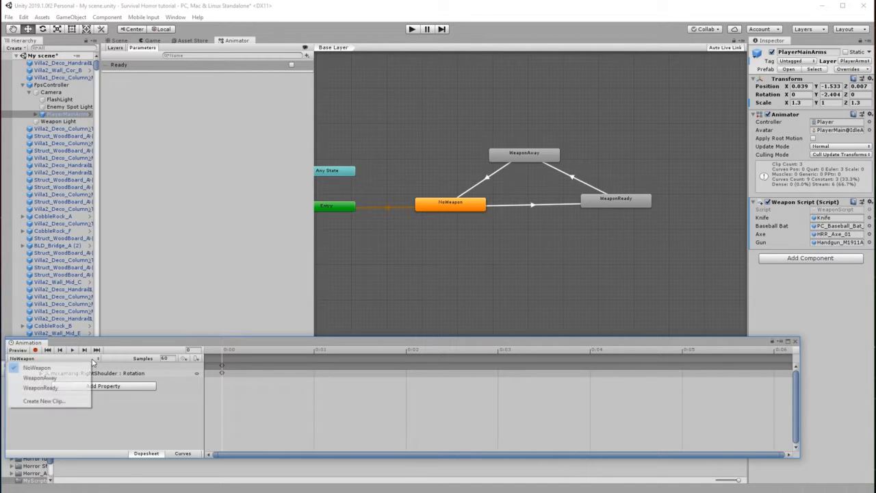
{"action": "left_click", "coordinate": [31, 374]}
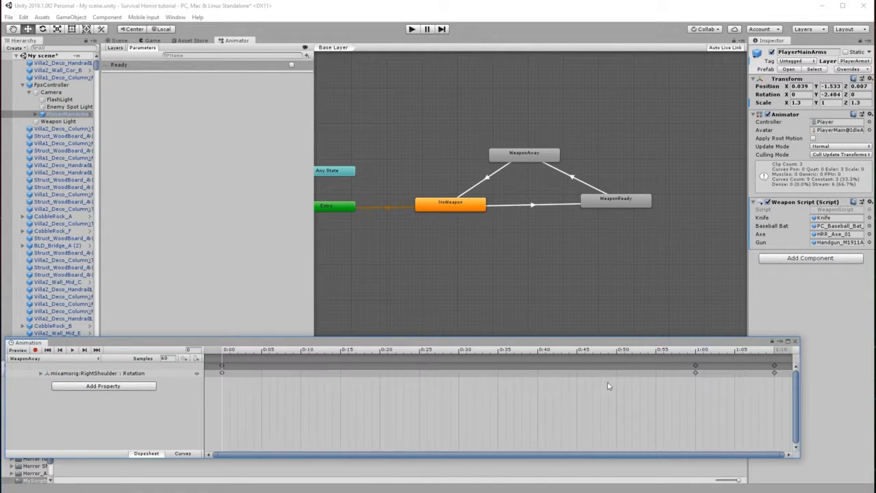
{"action": "left_click", "coordinate": [57, 359]}
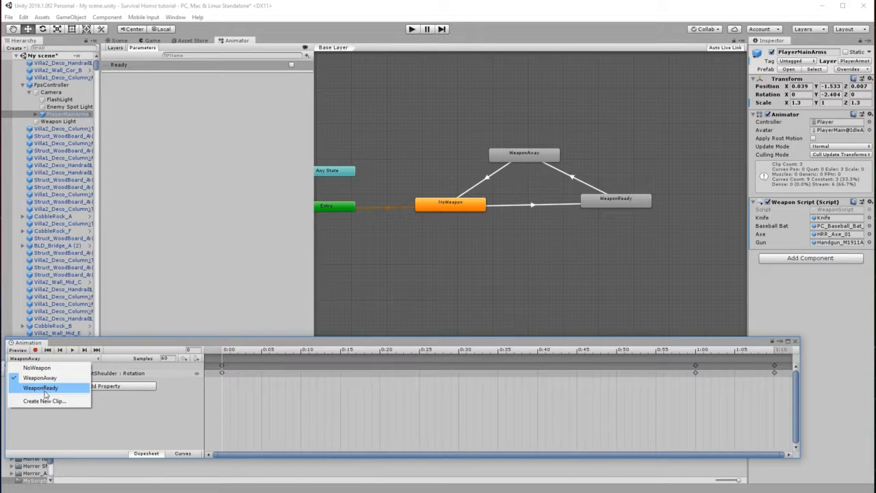
{"action": "left_click", "coordinate": [42, 387]}
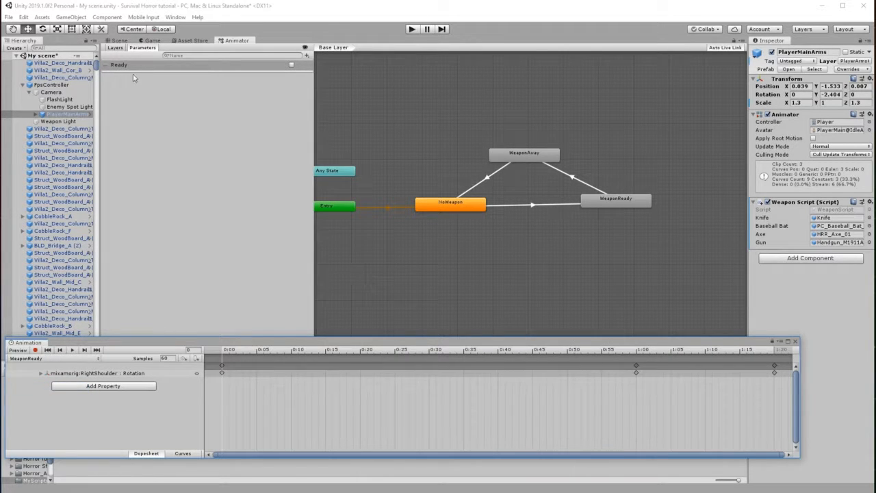
- Preview the WeaponReady clip in the Scene view by scrubbing its timeline back and forth, ending at frame 45
{"action": "left_click", "coordinate": [120, 40]}
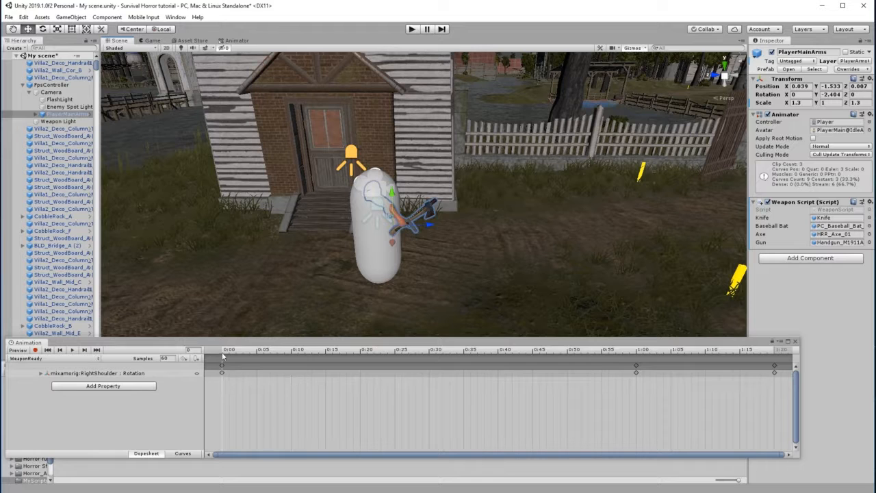
{"action": "left_click_drag", "start_coordinate": [224, 352], "coordinate": [784, 364]}
{"action": "left_click_drag", "start_coordinate": [752, 361], "coordinate": [204, 363]}
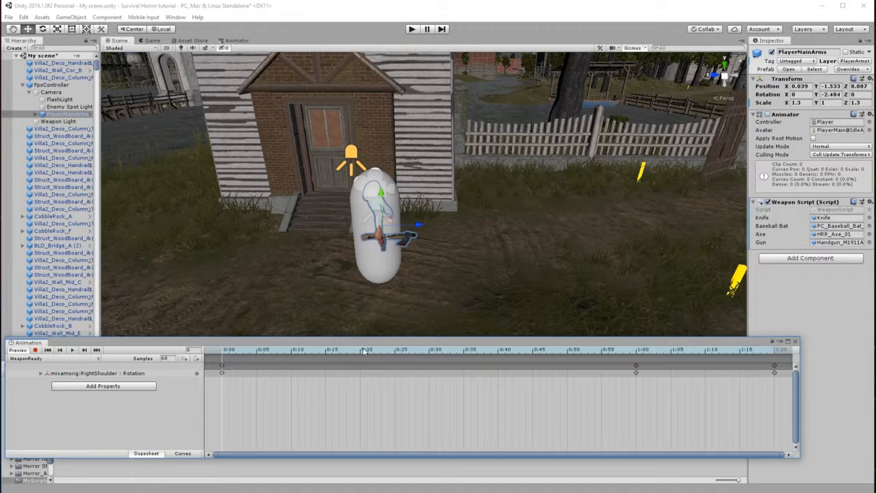
{"action": "left_click", "coordinate": [402, 354]}
{"action": "left_click_drag", "start_coordinate": [402, 353], "coordinate": [536, 355]}
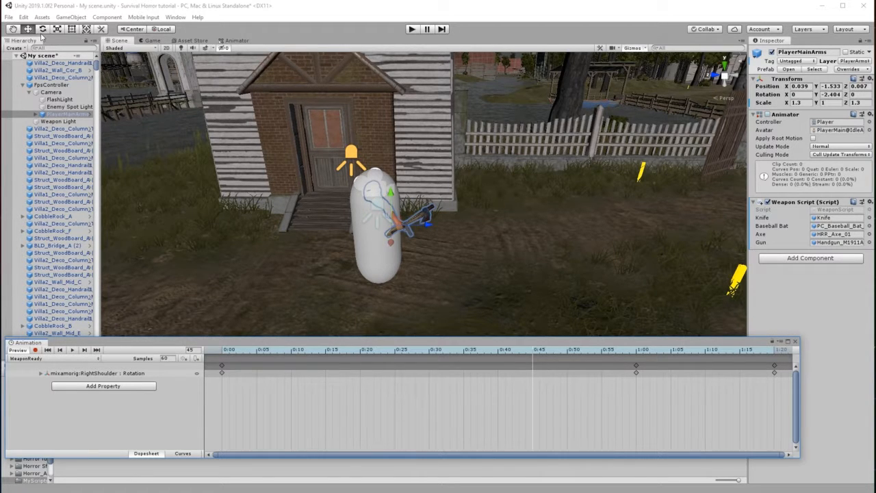
- Activate the Rotate tool and expand the PlayerMainArms bones from mixamorig:Hips through the right arm chain to mixamorig:RightHand, widening the Hierarchy
{"action": "left_click", "coordinate": [43, 30]}
{"action": "left_click", "coordinate": [37, 114]}
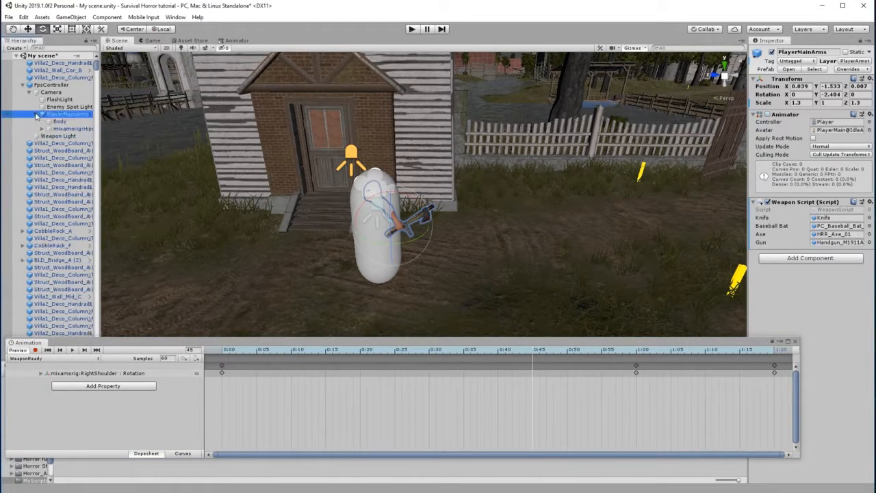
{"action": "left_click", "coordinate": [42, 128]}
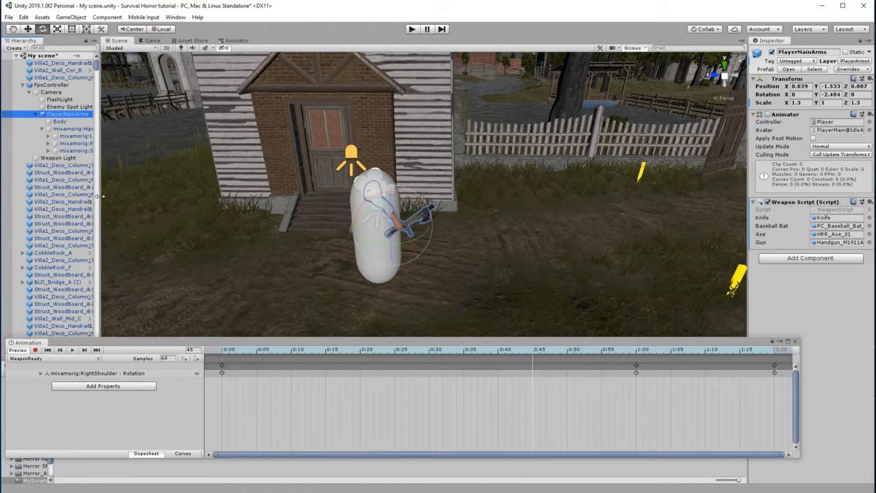
{"action": "left_click_drag", "start_coordinate": [100, 193], "coordinate": [198, 195]}
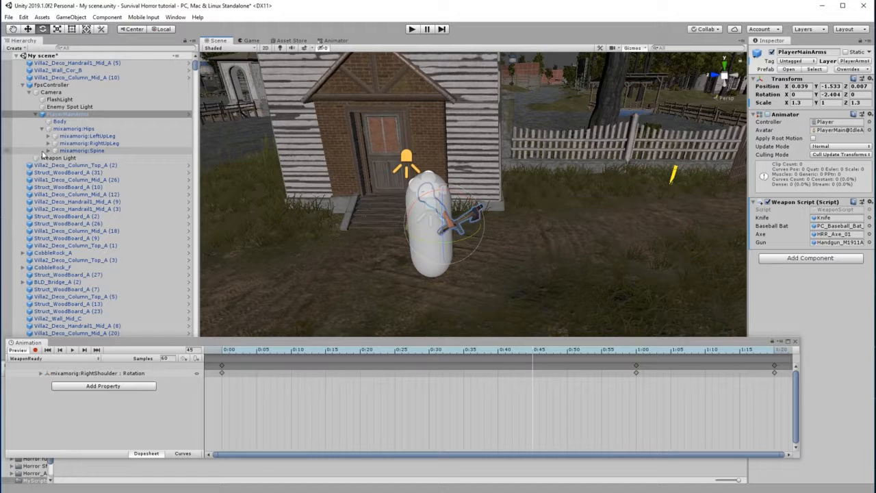
{"action": "left_click", "coordinate": [48, 151]}
{"action": "left_click", "coordinate": [54, 159]}
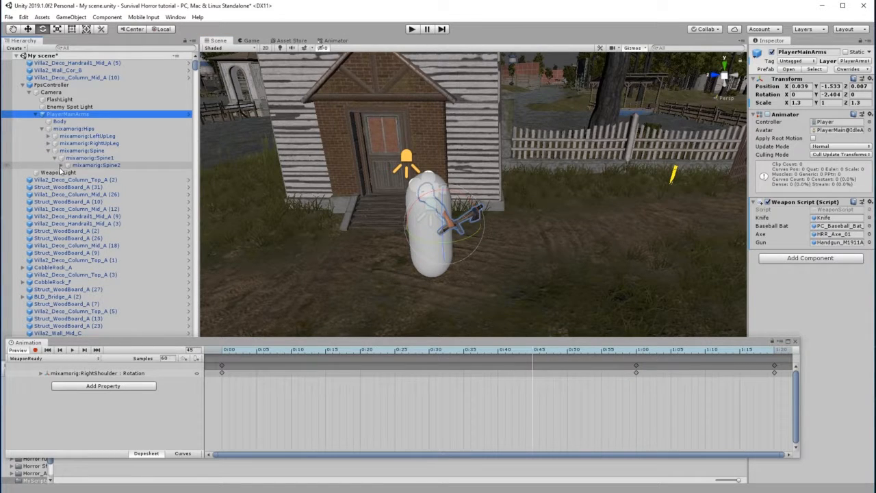
{"action": "left_click", "coordinate": [61, 165]}
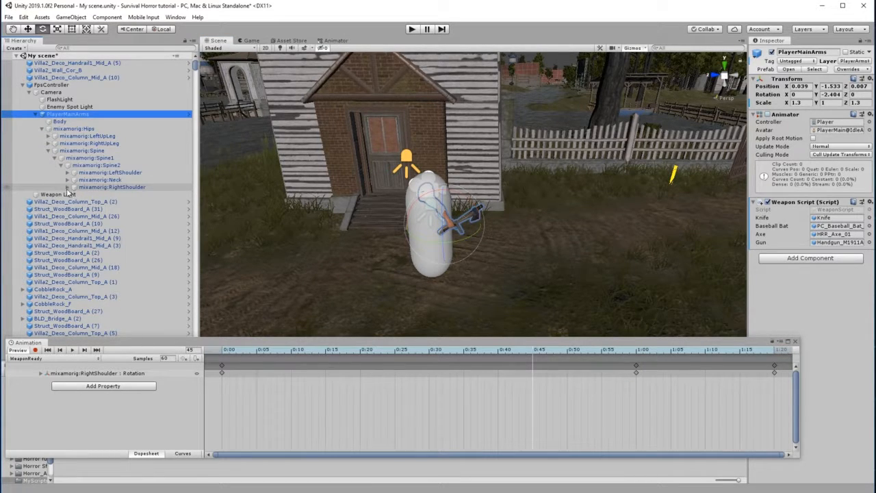
{"action": "left_click", "coordinate": [67, 187]}
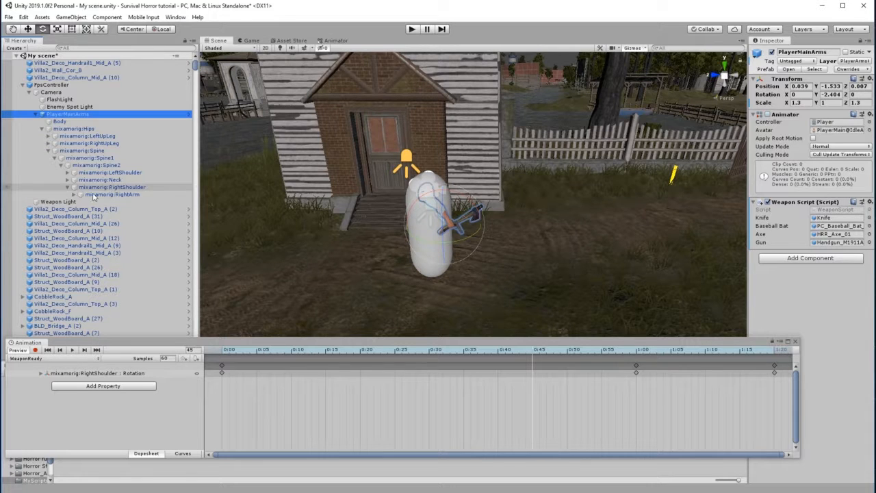
{"action": "left_click", "coordinate": [74, 195]}
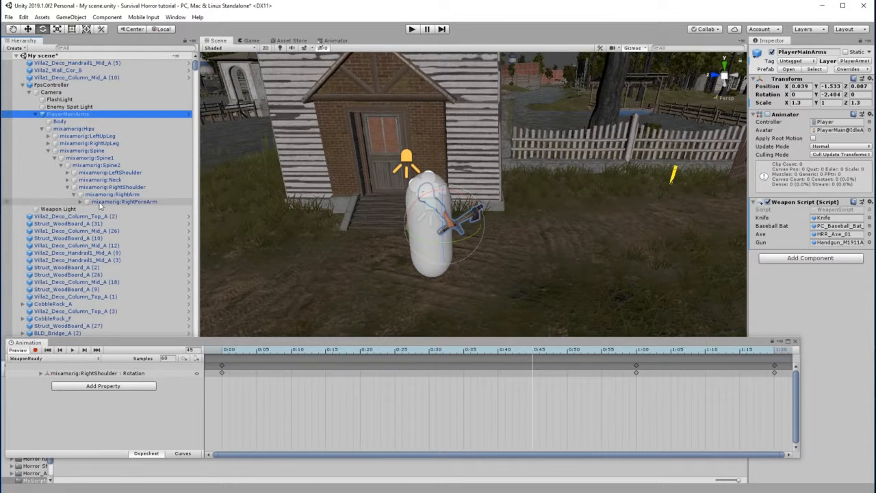
{"action": "left_click", "coordinate": [80, 202]}
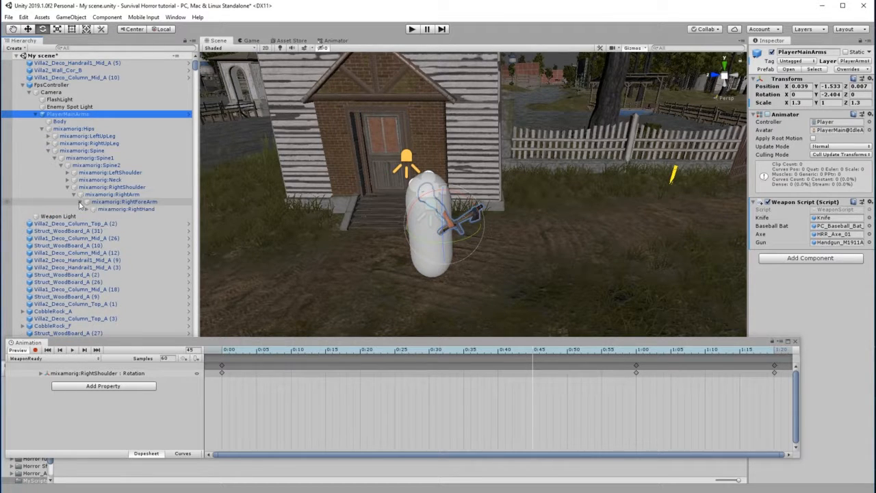
- Try rotating the mixamorig:RightArm bone at frame 45 of WeaponReady, and undo the rotation
{"action": "left_click", "coordinate": [126, 195]}
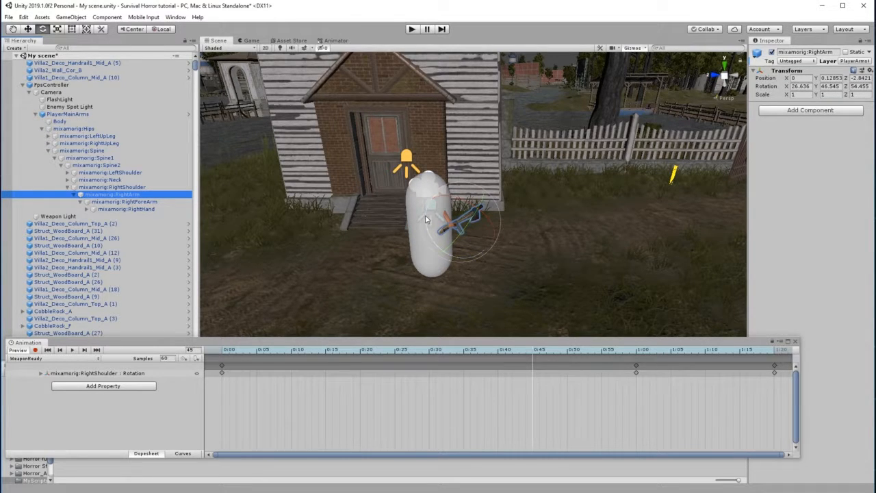
{"action": "left_click_drag", "start_coordinate": [428, 219], "coordinate": [428, 233]}
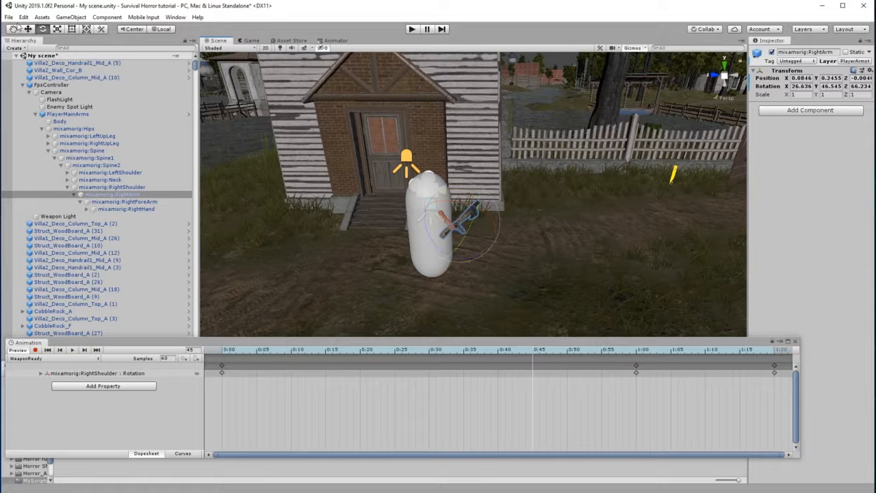
{"action": "left_click", "coordinate": [23, 17]}
{"action": "left_click", "coordinate": [38, 26]}
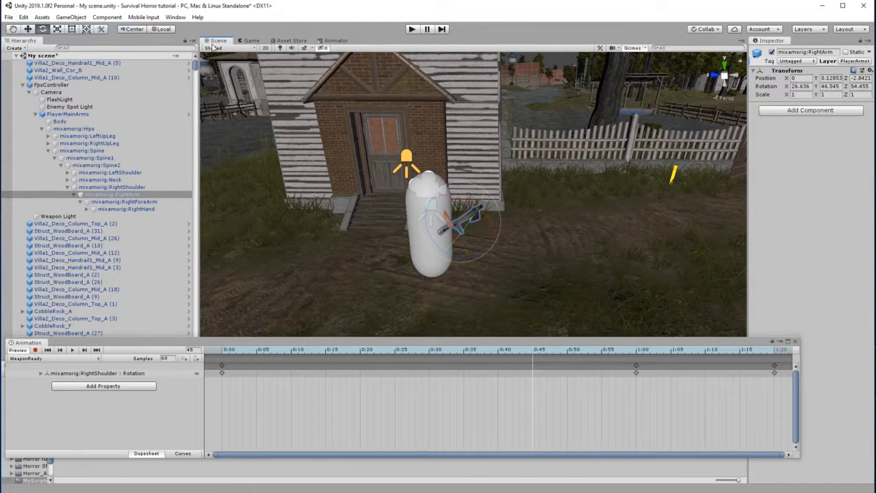
- Switch the transform handles to Global orientation, try rotating the mixamorig:RightArm bone, and undo the rotation
{"action": "left_click", "coordinate": [165, 29]}
{"action": "left_click_drag", "start_coordinate": [477, 195], "coordinate": [479, 229]}
{"action": "left_click", "coordinate": [24, 16]}
{"action": "left_click", "coordinate": [38, 26]}
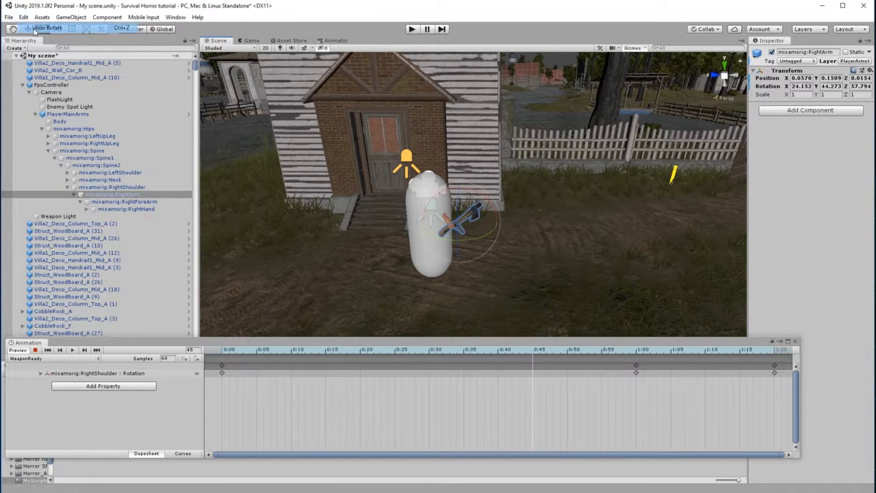
- Set the handle position to Pivot, try rotating mixamorig:RightArm upward around the shoulder joint, and undo that rotation
{"action": "left_click", "coordinate": [134, 29]}
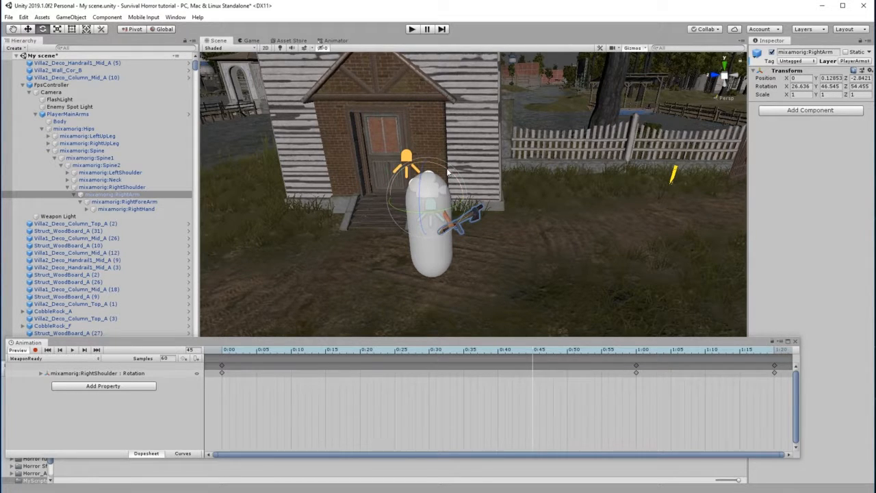
{"action": "left_click_drag", "start_coordinate": [447, 172], "coordinate": [353, 134]}
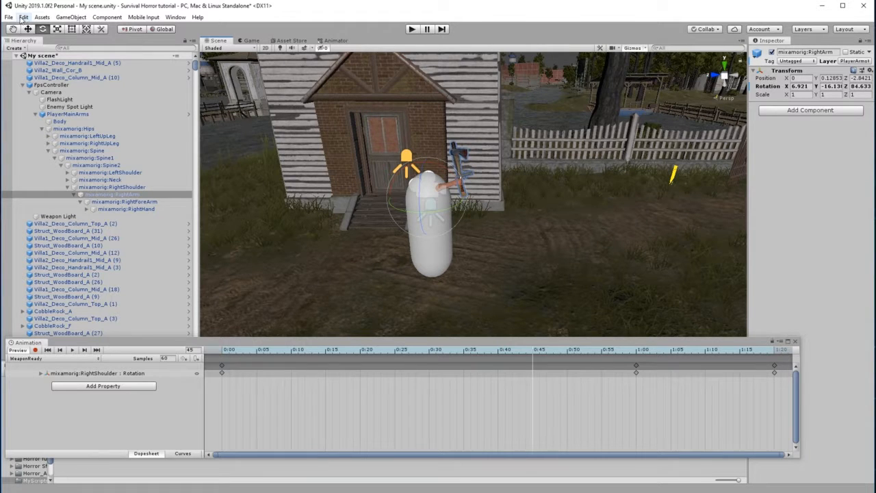
{"action": "left_click", "coordinate": [23, 16]}
{"action": "left_click", "coordinate": [34, 28]}
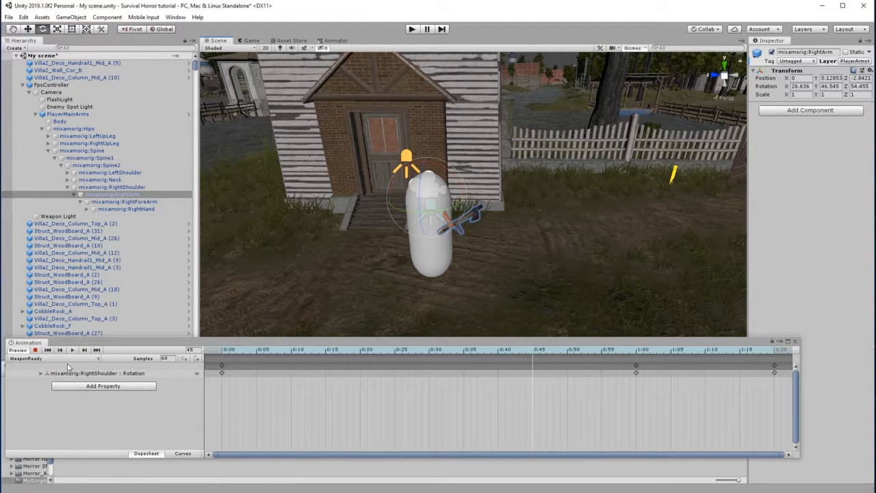
- Record a raised rotation of mixamorig:RightArm at frame 45 of WeaponReady, go back to frame 0, and stop recording
{"action": "left_click", "coordinate": [35, 350]}
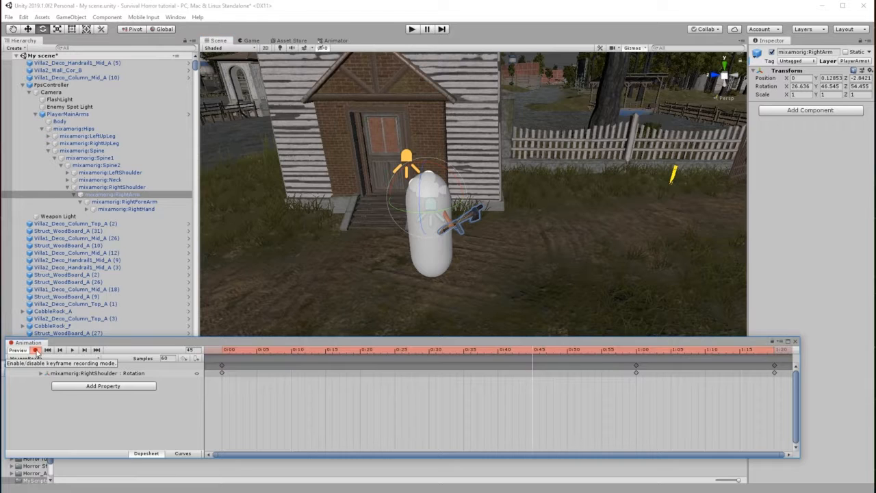
{"action": "left_click_drag", "start_coordinate": [449, 171], "coordinate": [457, 318]}
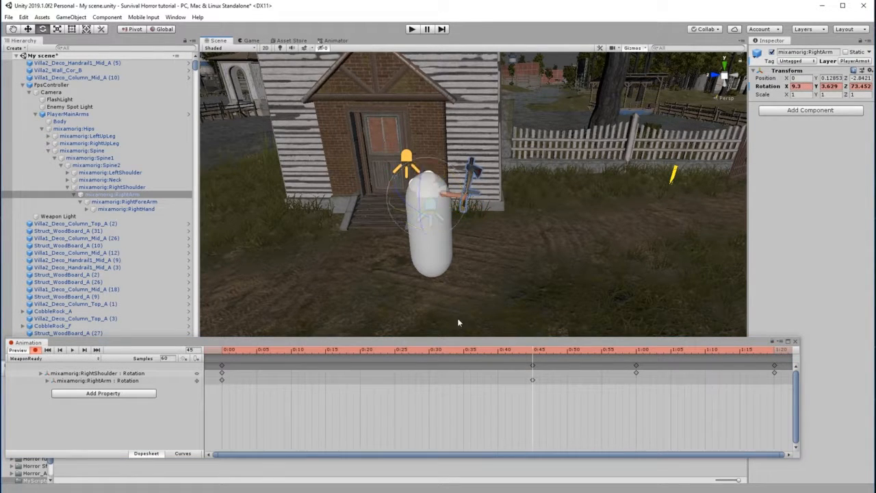
{"action": "left_click", "coordinate": [215, 354]}
{"action": "left_click_drag", "start_coordinate": [215, 353], "coordinate": [177, 369]}
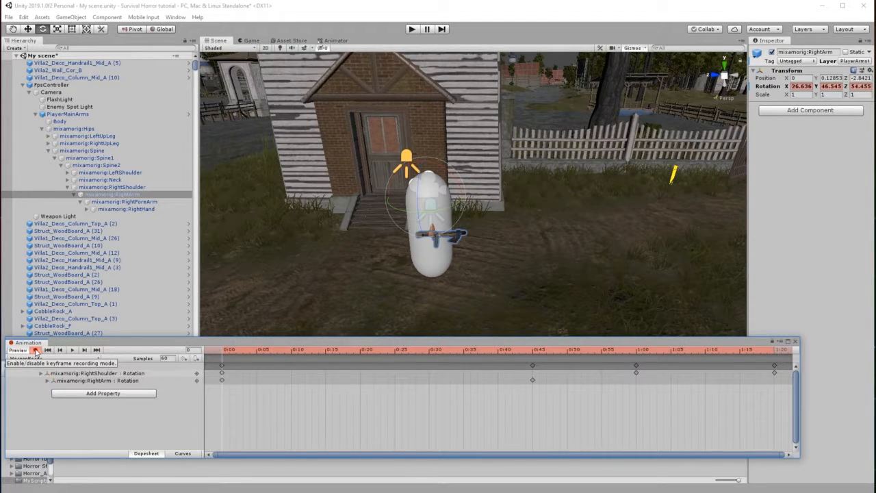
{"action": "left_click", "coordinate": [35, 350]}
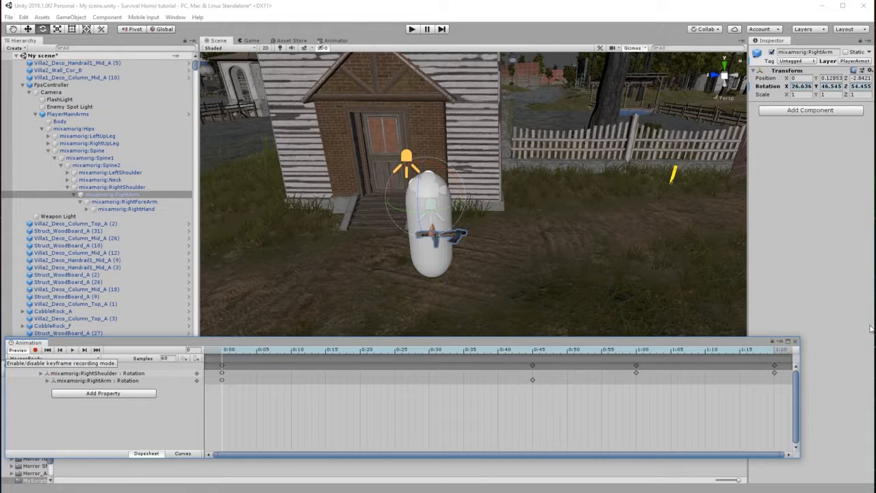
- Close the Animation window, run the game, ready the weapon to check the arm animation, and stop the game
{"action": "left_click", "coordinate": [794, 341]}
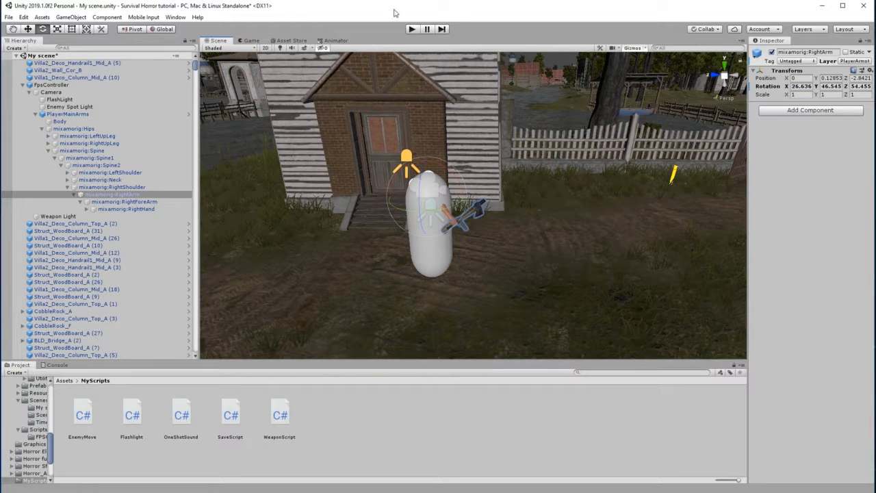
{"action": "left_click", "coordinate": [411, 29]}
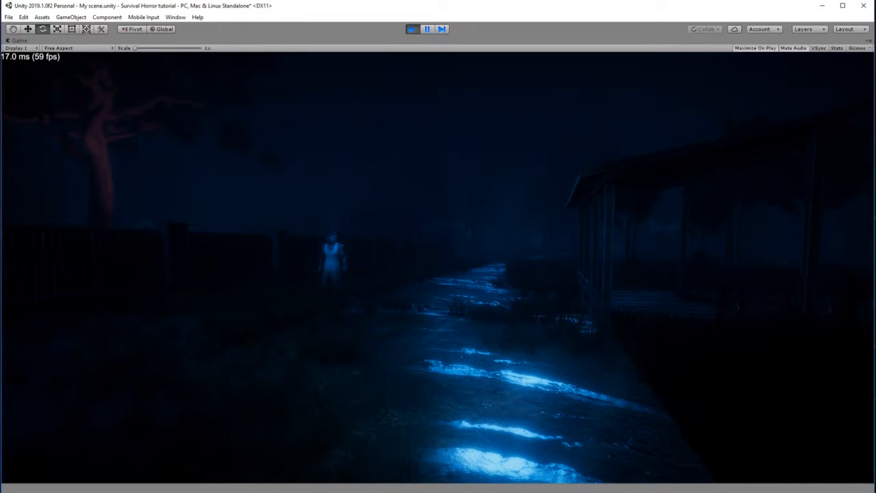
{"action": "key", "text": "1"}
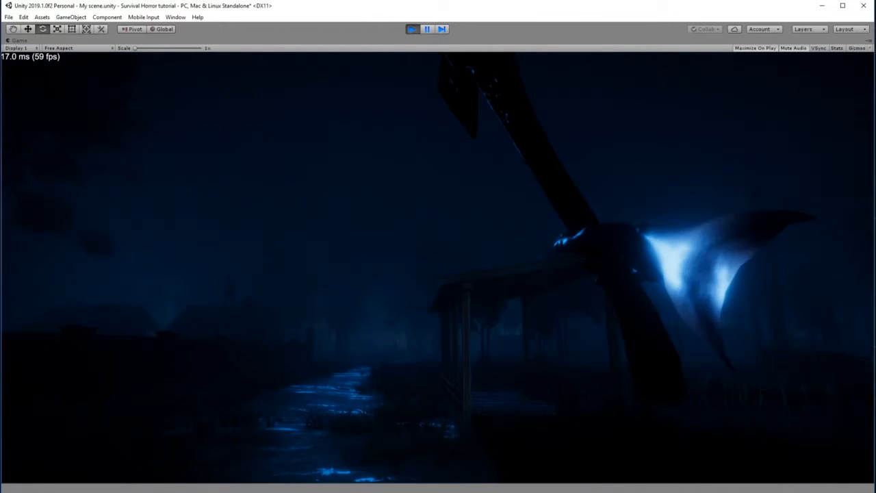
{"action": "left_click", "coordinate": [412, 29]}
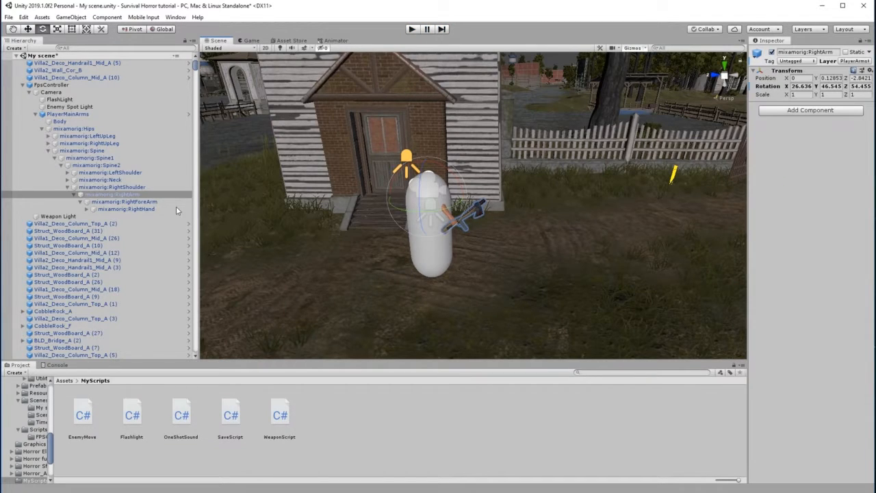
- Set the near clipping plane of the FpsController's Camera to 0.1 and test the arm's appearance in Play mode
{"action": "left_click", "coordinate": [50, 92]}
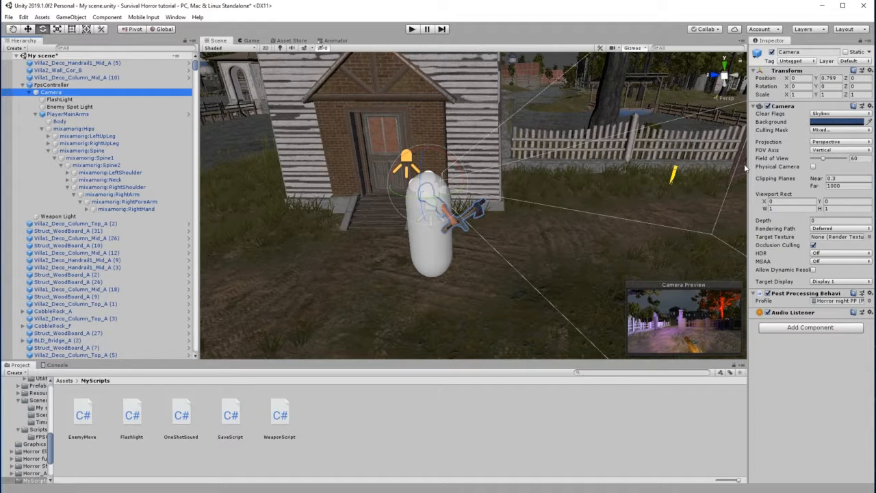
{"action": "left_click_drag", "start_coordinate": [745, 168], "coordinate": [626, 171]}
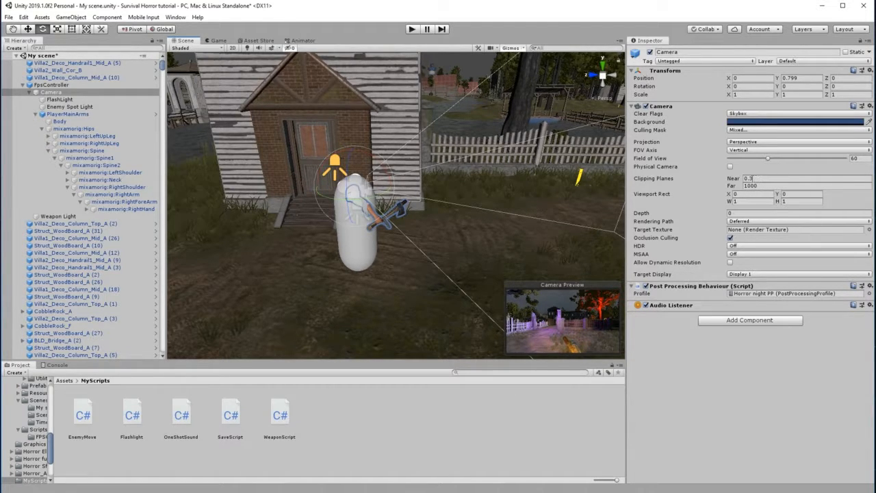
{"action": "left_click", "coordinate": [752, 178]}
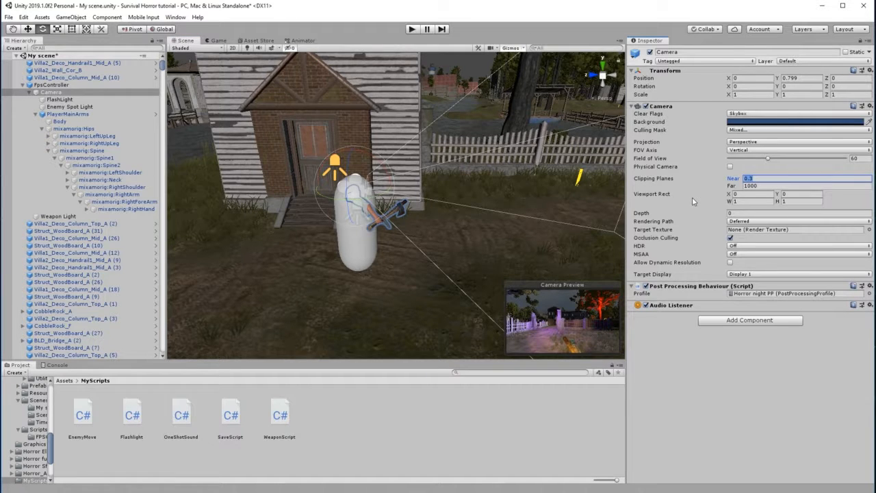
{"action": "type", "text": "0"}
{"action": "left_click", "coordinate": [411, 29]}
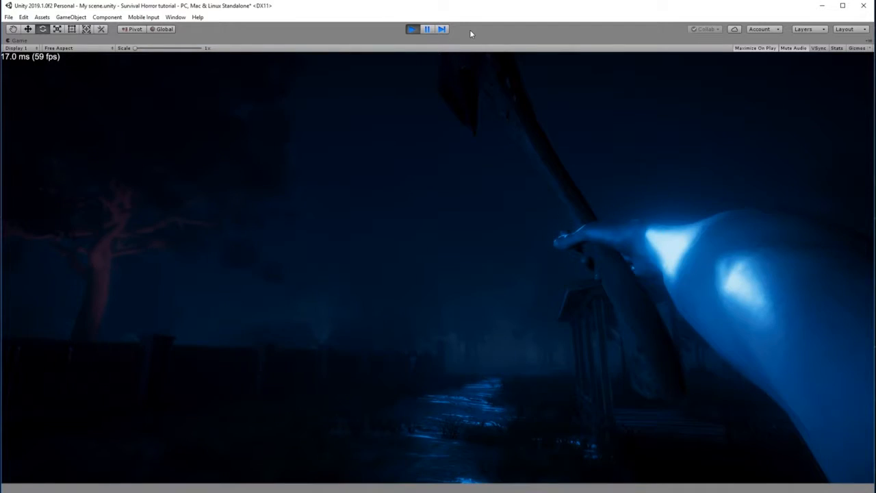
{"action": "left_click", "coordinate": [411, 29]}
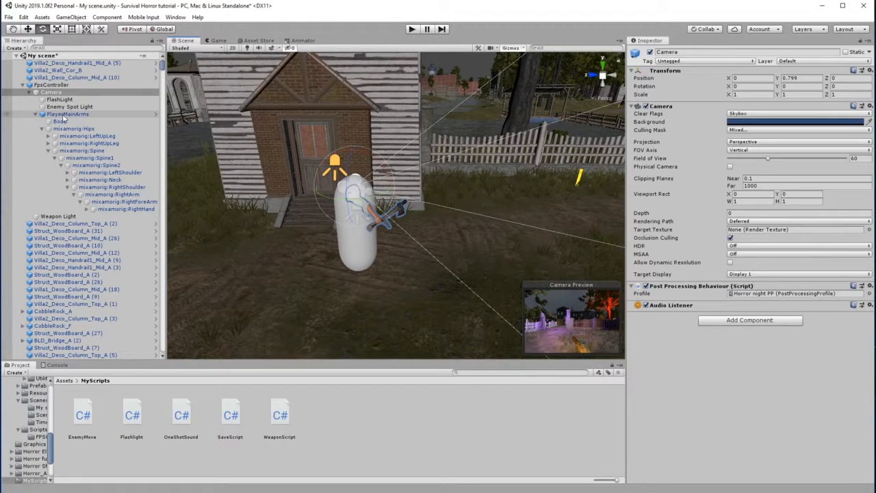
- Open the WeaponReady clip of PlayerMainArms in the Animation window and delete its mixamorig:RightArm rotation keyframe at 0:45
{"action": "left_click", "coordinate": [62, 115]}
{"action": "left_click", "coordinate": [175, 17]}
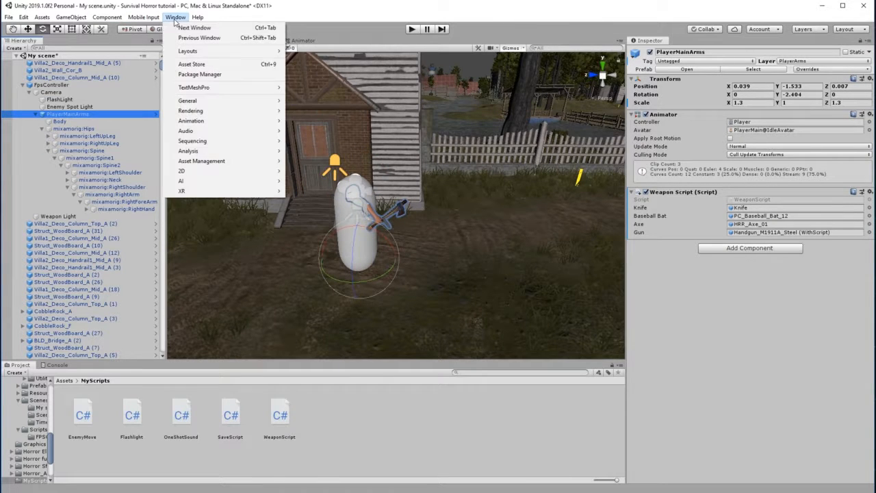
{"action": "mouse_move", "coordinate": [203, 121]}
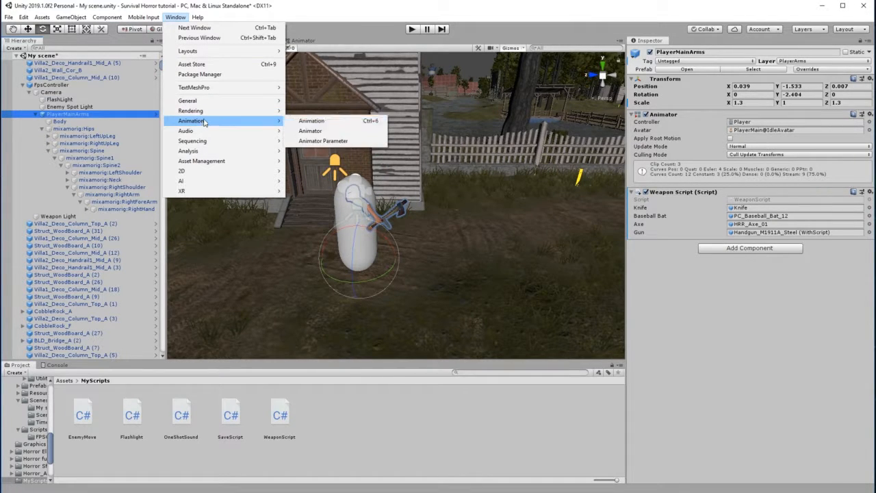
{"action": "left_click", "coordinate": [313, 121]}
{"action": "left_click", "coordinate": [68, 358]}
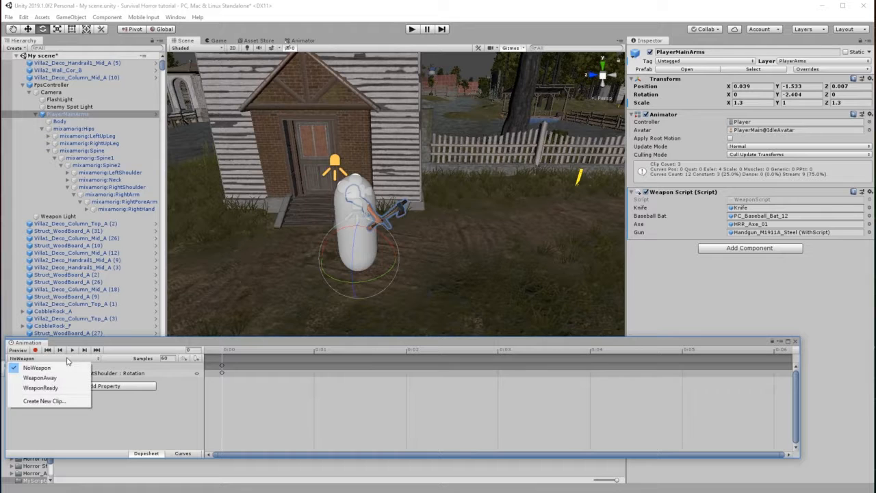
{"action": "left_click", "coordinate": [40, 387]}
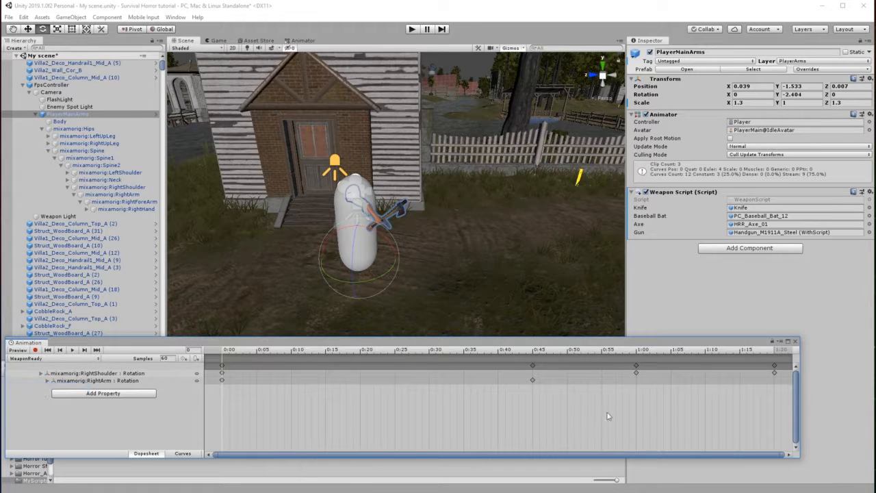
{"action": "left_click", "coordinate": [533, 367]}
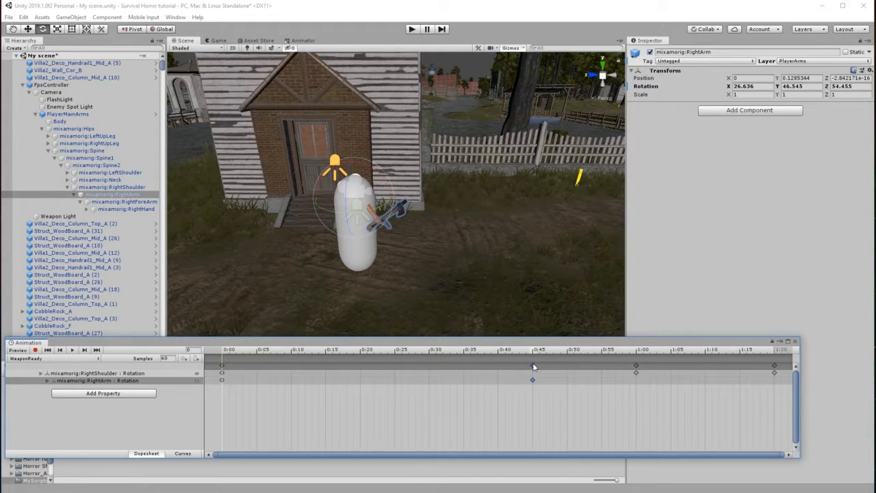
{"action": "key", "text": "Delete"}
- Preview the WeaponReady clip by scrubbing its timeline forward and back to frame 0
{"action": "left_click", "coordinate": [230, 352]}
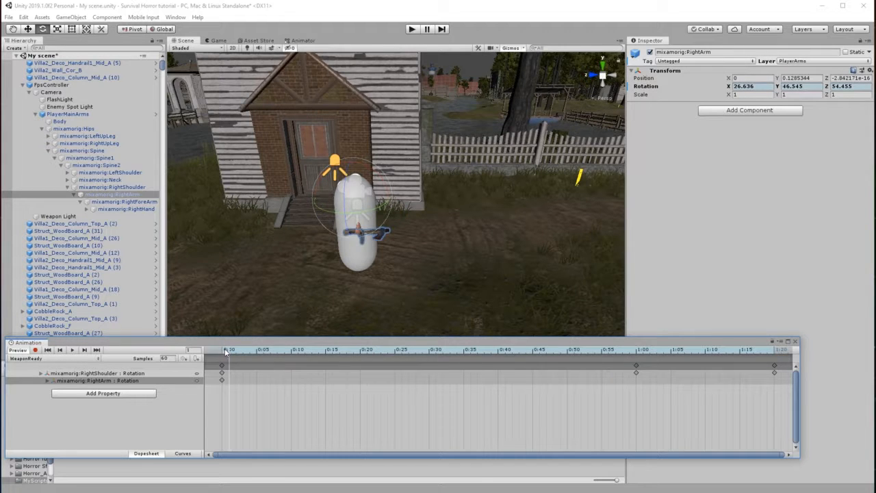
{"action": "left_click_drag", "start_coordinate": [235, 351], "coordinate": [665, 357]}
{"action": "left_click_drag", "start_coordinate": [394, 357], "coordinate": [221, 356]}
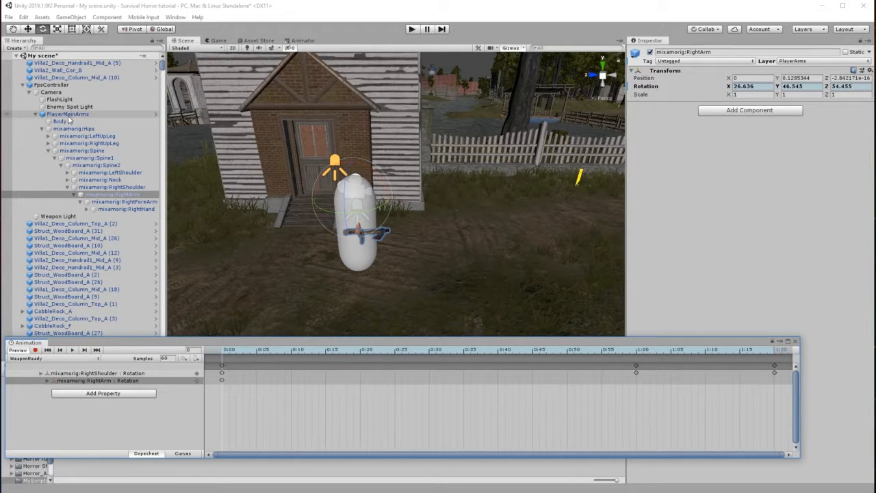
- Create a new animation clip named test in the MyScripts folder
{"action": "left_click", "coordinate": [97, 358]}
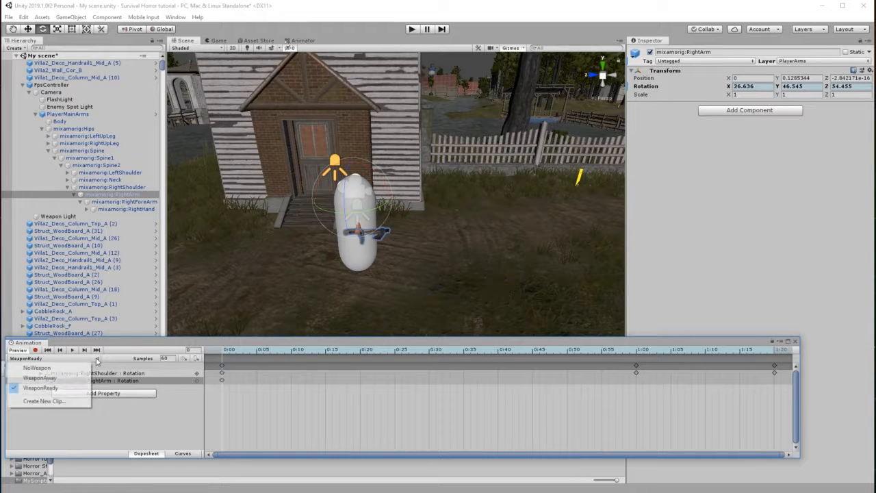
{"action": "left_click", "coordinate": [39, 401]}
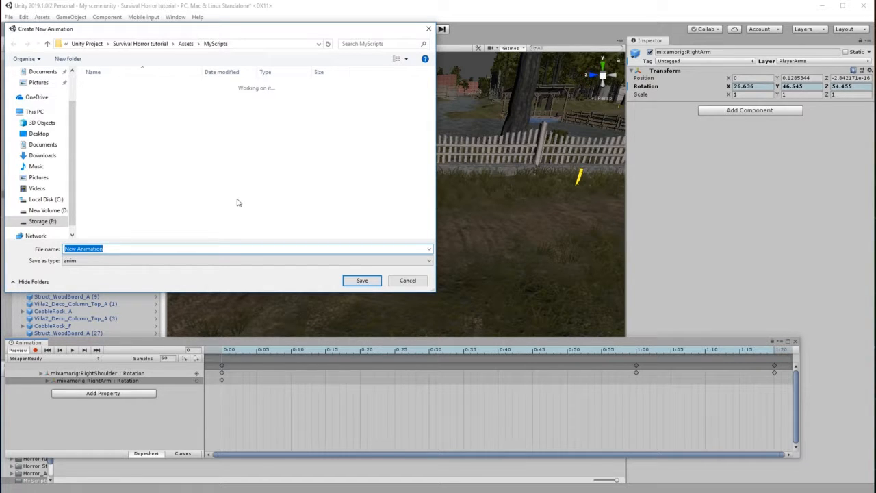
{"action": "type", "text": "test"}
{"action": "left_click", "coordinate": [361, 283]}
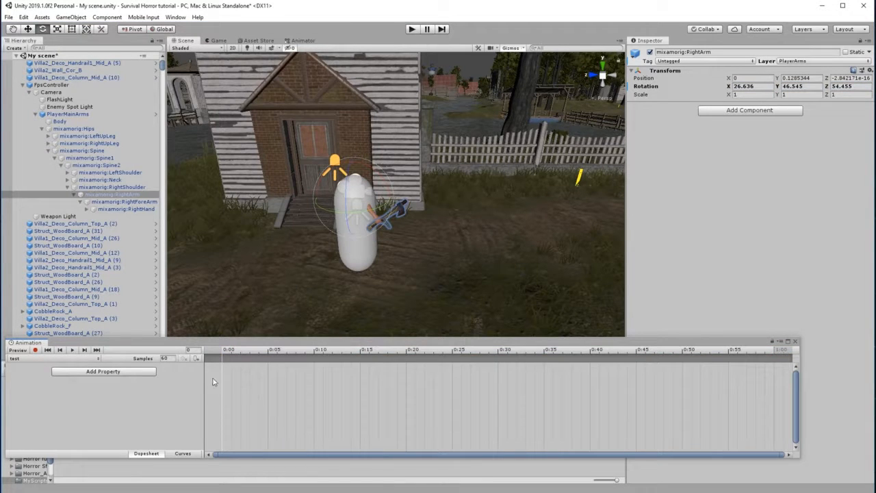
- Start keyframe recording in the test clip and rotate mixamorig:RightShoulder slightly to record its rotation at frame 0
{"action": "left_click", "coordinate": [36, 350]}
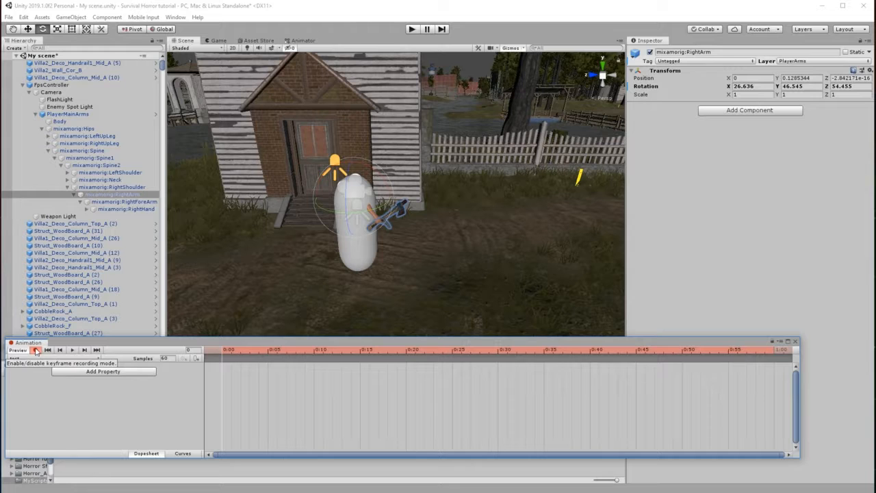
{"action": "left_click", "coordinate": [117, 187]}
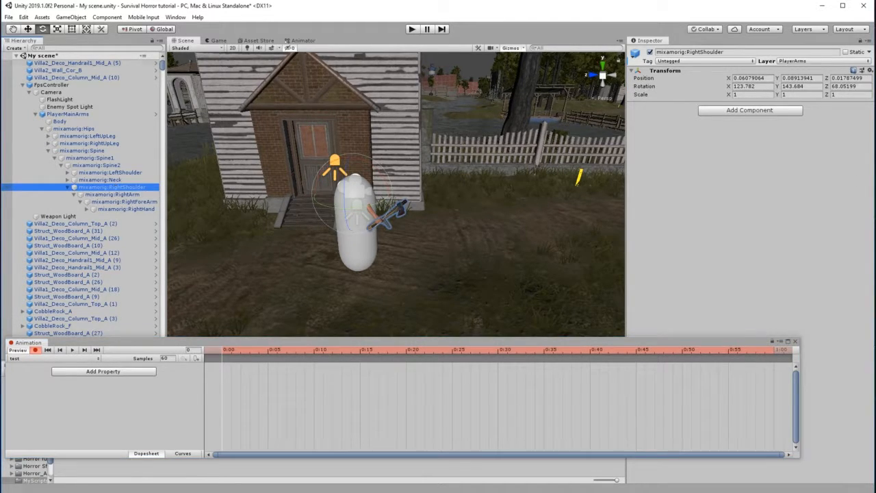
{"action": "left_click", "coordinate": [42, 29]}
{"action": "left_click_drag", "start_coordinate": [381, 177], "coordinate": [370, 180]}
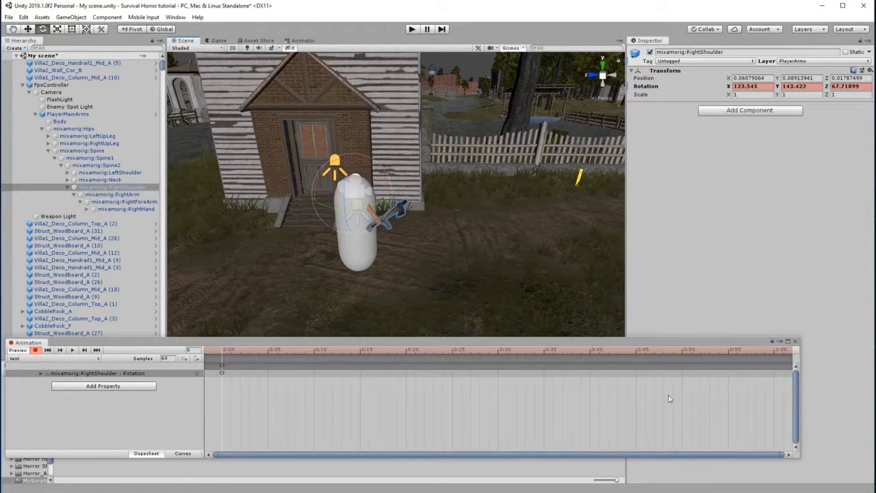
- Record a mixamorig:RightShoulder rotation of about 137, 153, 81 at frame 60 and preview the motion by scrubbing the test clip
{"action": "left_click", "coordinate": [774, 351]}
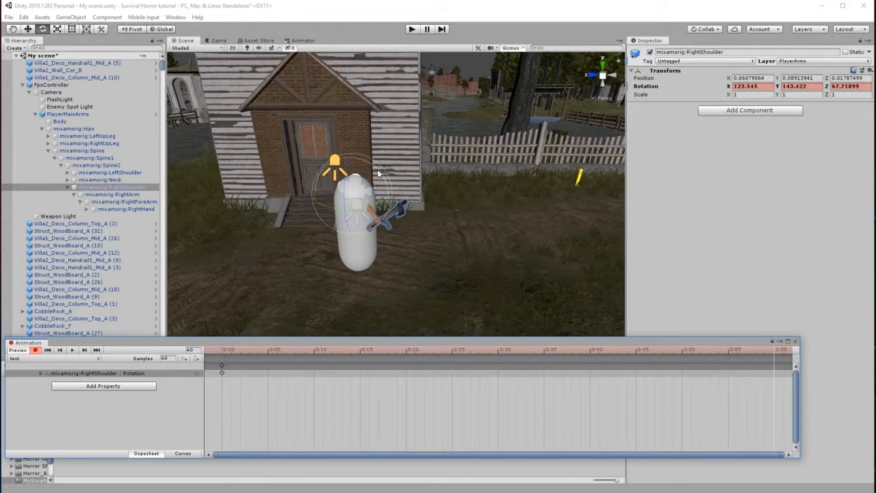
{"action": "left_click_drag", "start_coordinate": [377, 174], "coordinate": [370, 182]}
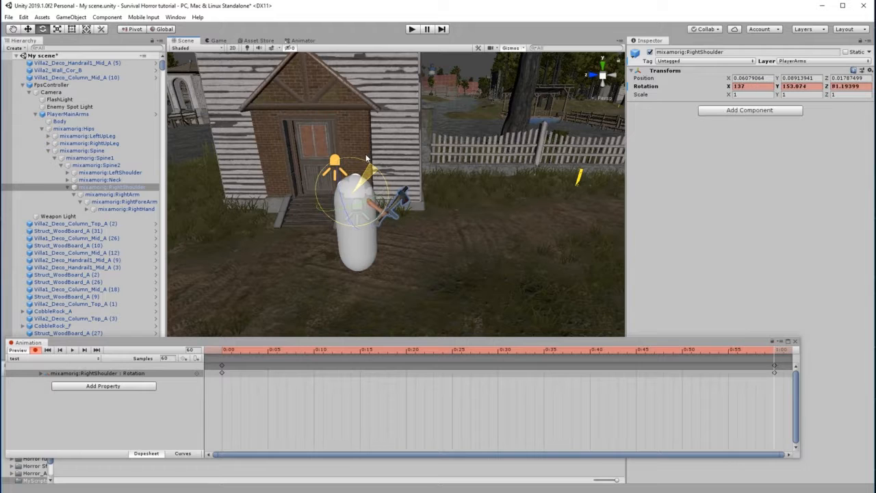
{"action": "left_click_drag", "start_coordinate": [221, 350], "coordinate": [779, 351]}
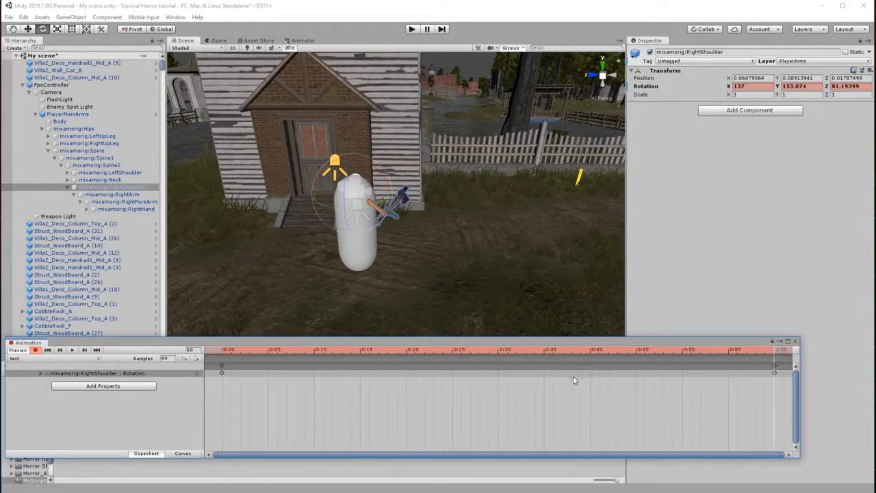
{"action": "scroll", "coordinate": [573, 375], "scroll_direction": "down", "scroll_amount": 5}
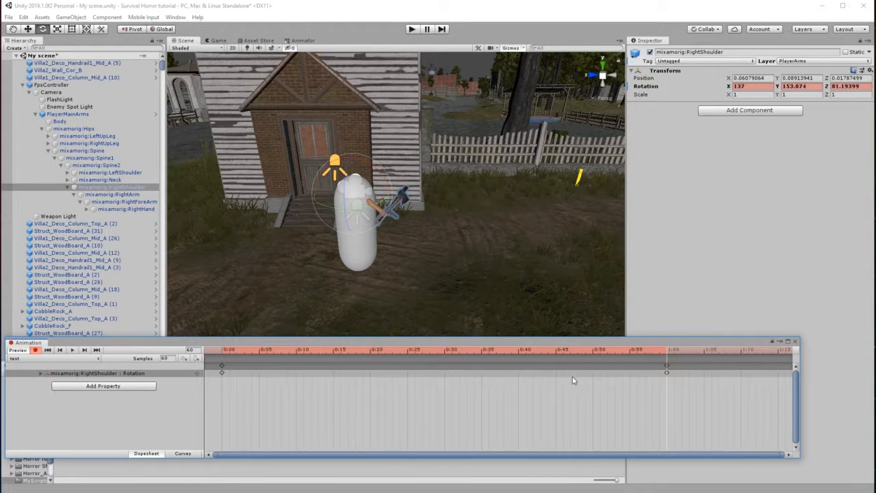
{"action": "scroll", "coordinate": [572, 379], "scroll_direction": "down", "scroll_amount": 5}
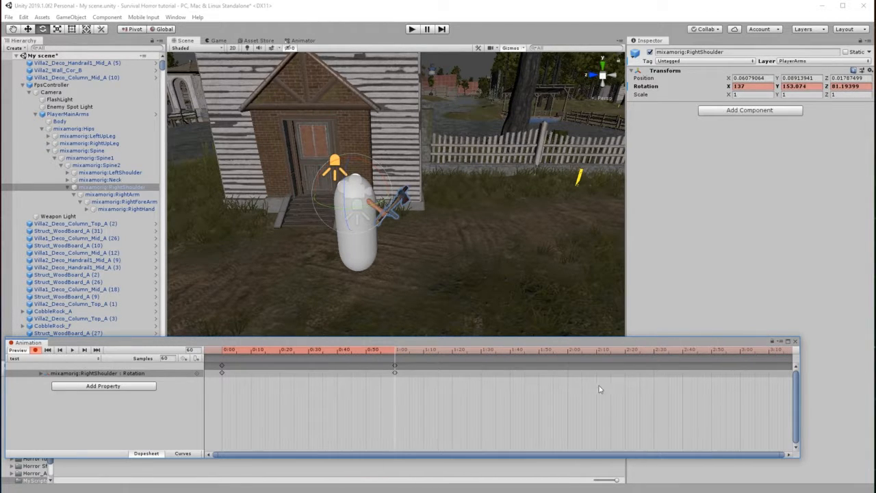
- Record a mixamorig:RightShoulder rotation of about 153, 177, 118 at frame 180 and preview the test clip's motion
{"action": "left_click", "coordinate": [740, 350]}
{"action": "left_click_drag", "start_coordinate": [347, 182], "coordinate": [400, 169]}
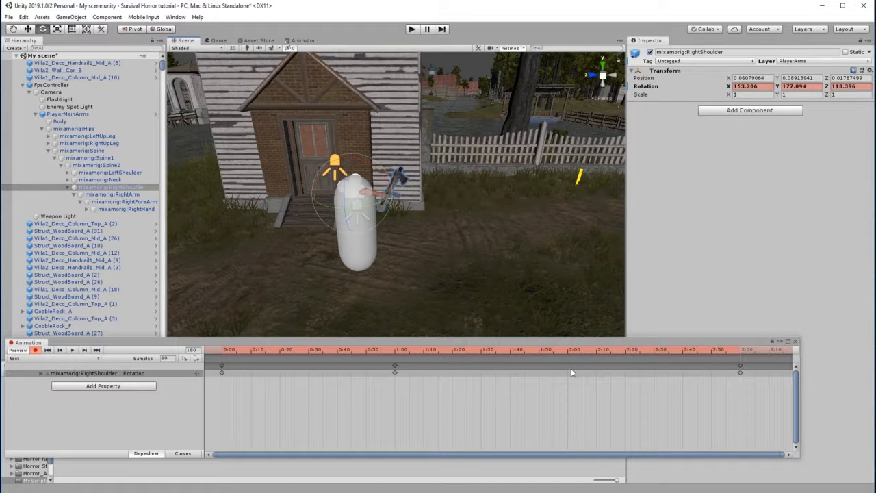
{"action": "key", "text": "space"}
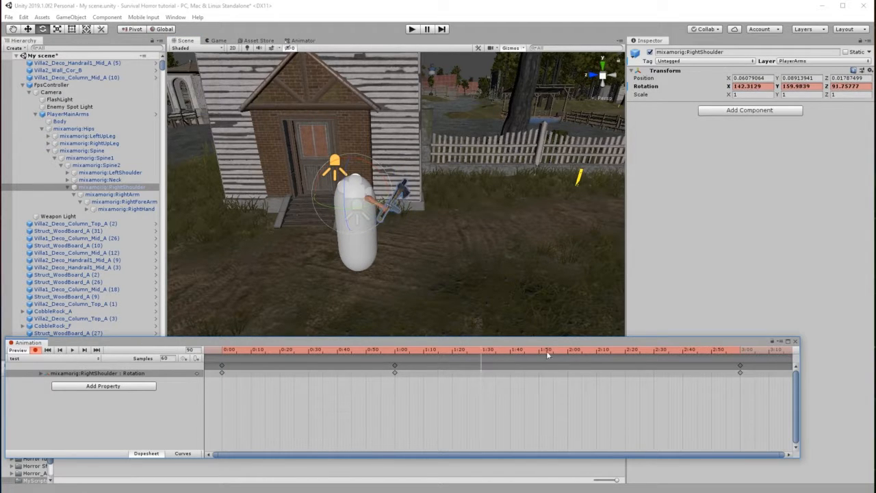
{"action": "left_click_drag", "start_coordinate": [762, 354], "coordinate": [222, 352]}
{"action": "left_click", "coordinate": [72, 349]}
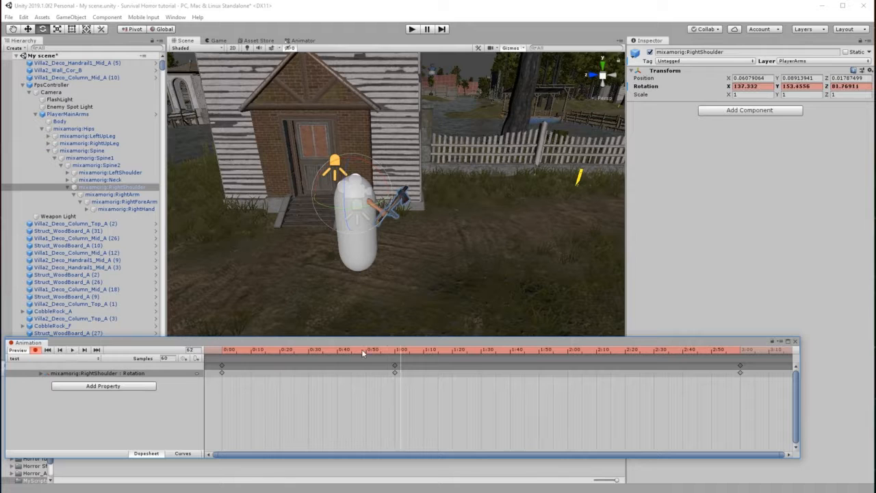
- Speed up the test clip by moving its second and third keyframes to frames 40 and 81, play it back, and close the recording session
{"action": "left_click_drag", "start_coordinate": [395, 369], "coordinate": [337, 369]}
{"action": "left_click_drag", "start_coordinate": [738, 364], "coordinate": [455, 365]}
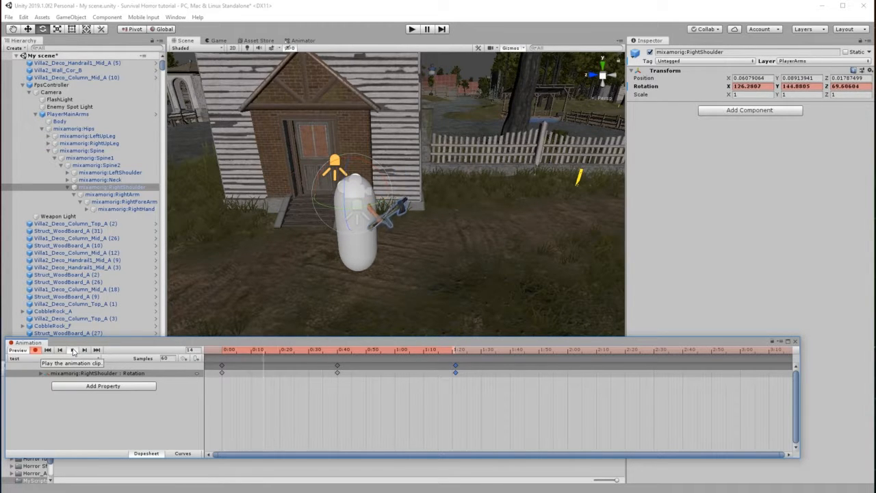
{"action": "left_click", "coordinate": [73, 351]}
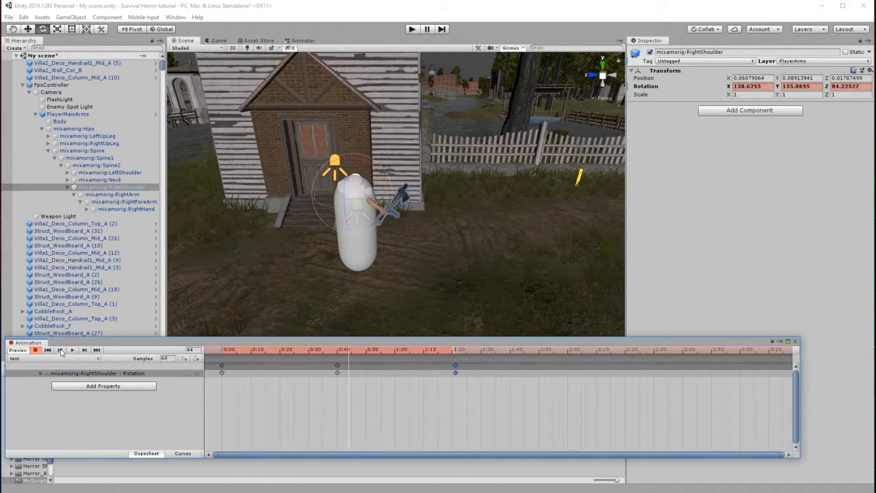
{"action": "left_click", "coordinate": [35, 349]}
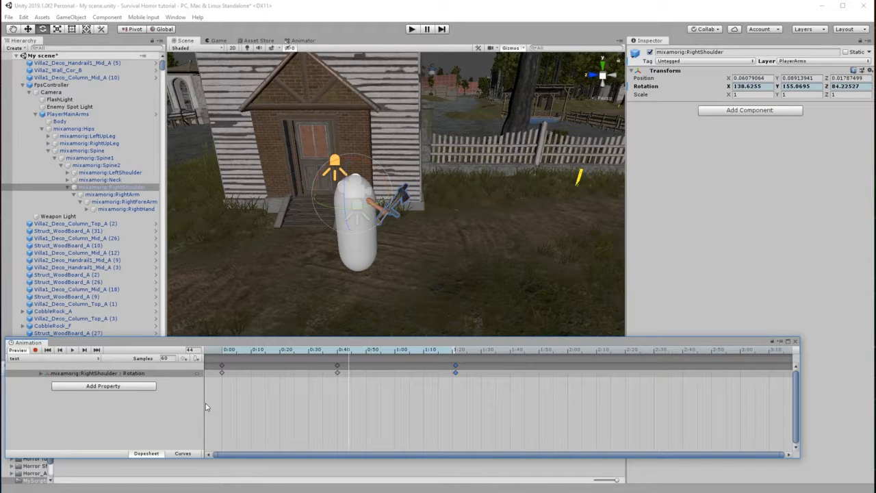
{"action": "left_click", "coordinate": [794, 342]}
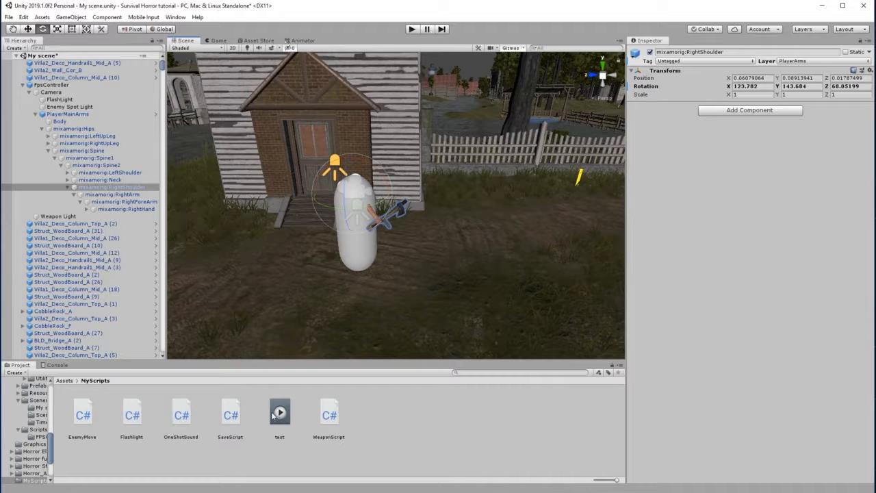
- Delete the test state from the Base Layer of the Player animator controller
{"action": "left_click", "coordinate": [304, 41]}
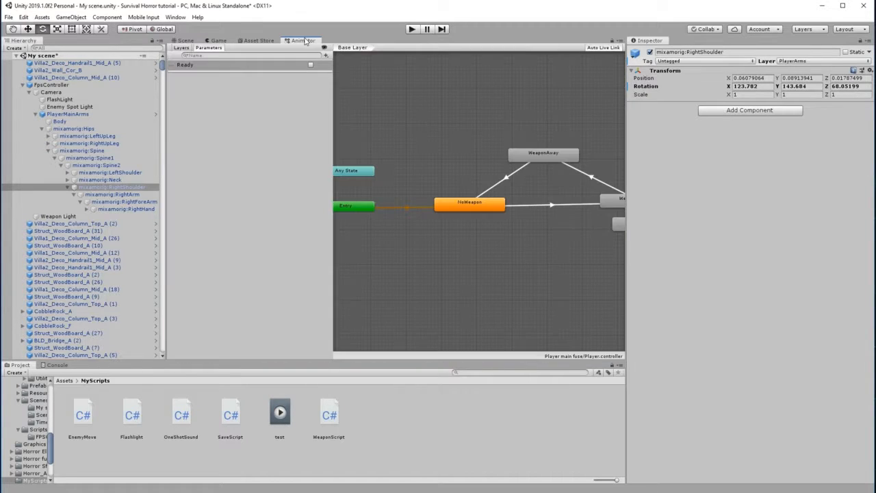
{"action": "scroll", "coordinate": [532, 253], "scroll_direction": "down", "scroll_amount": 2}
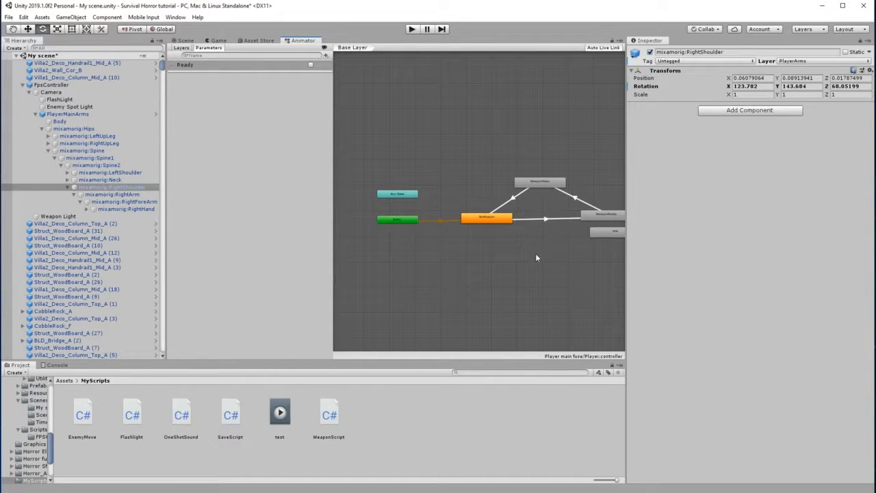
{"action": "middle_click_drag", "start_coordinate": [578, 252], "coordinate": [479, 255]}
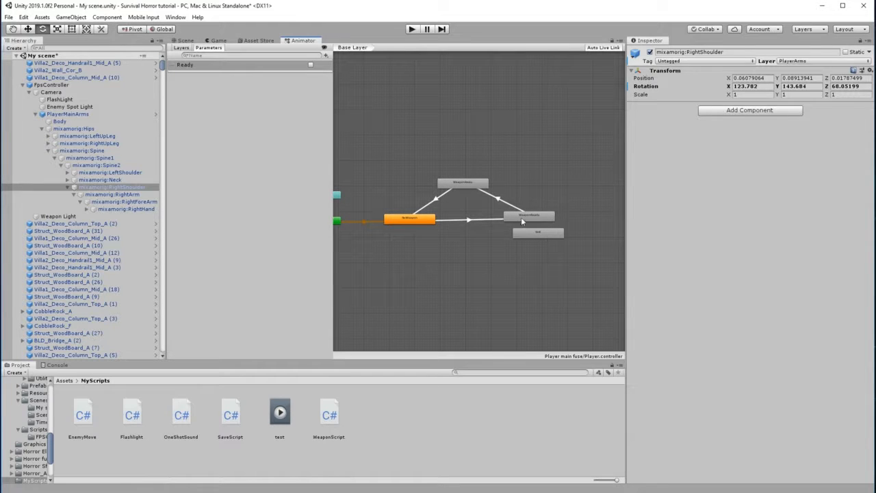
{"action": "left_click_drag", "start_coordinate": [536, 237], "coordinate": [411, 143]}
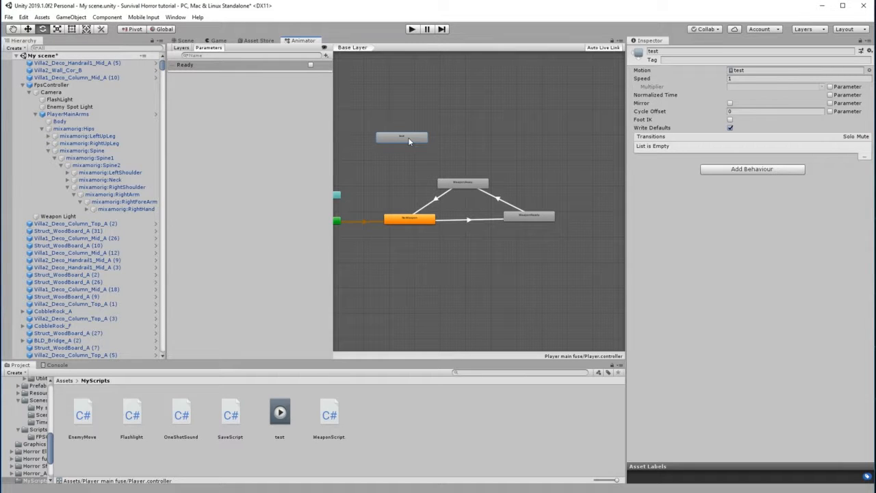
{"action": "right_click", "coordinate": [409, 138]}
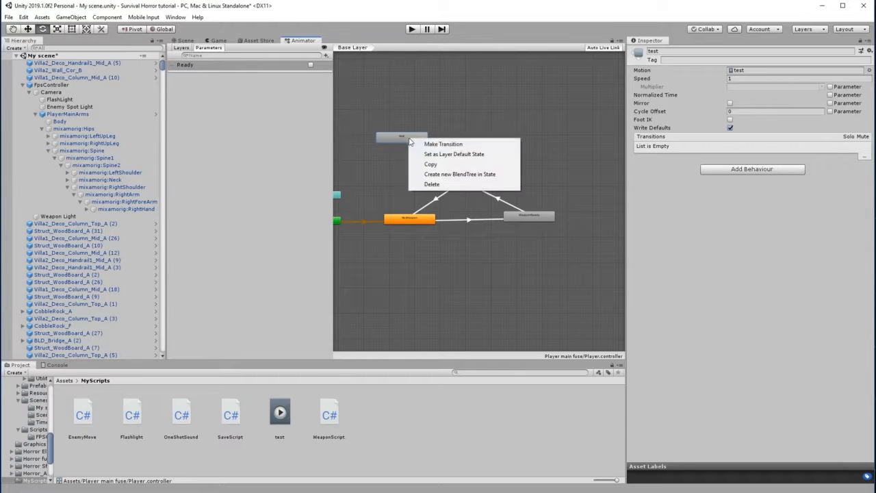
{"action": "left_click", "coordinate": [446, 185]}
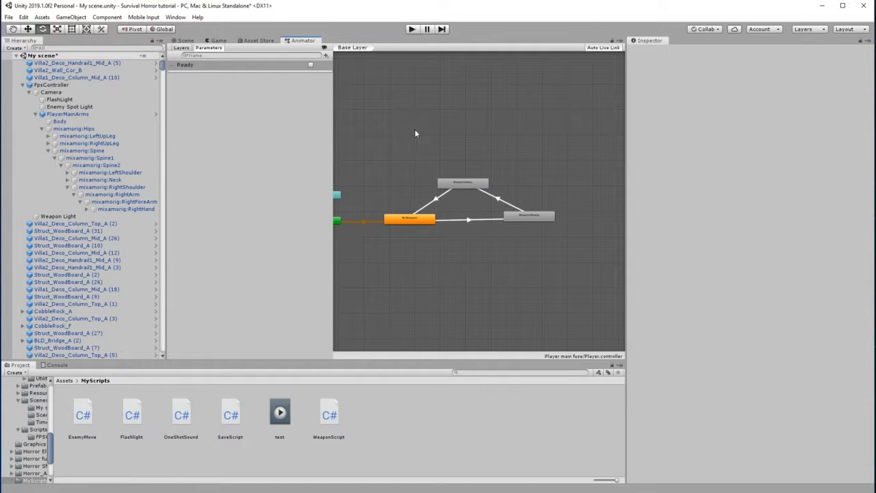
- Delete the test animation clip from the MyScripts folder
{"action": "left_click", "coordinate": [280, 419]}
{"action": "right_click", "coordinate": [280, 419]}
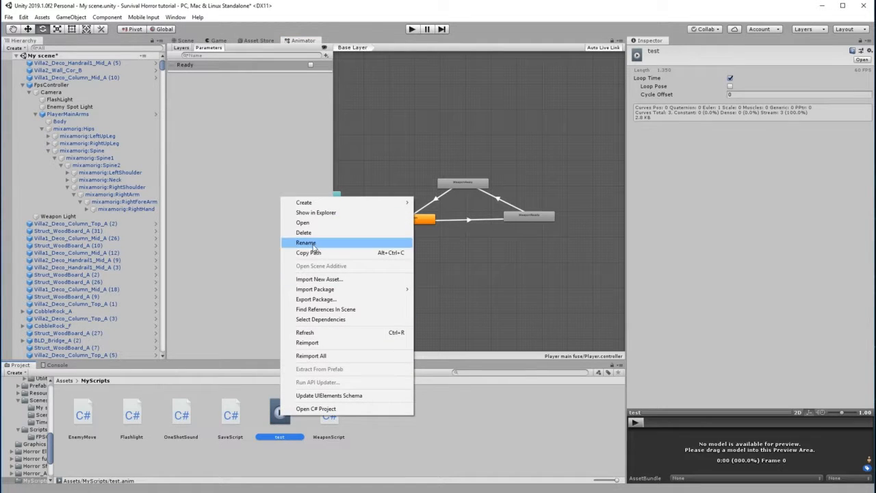